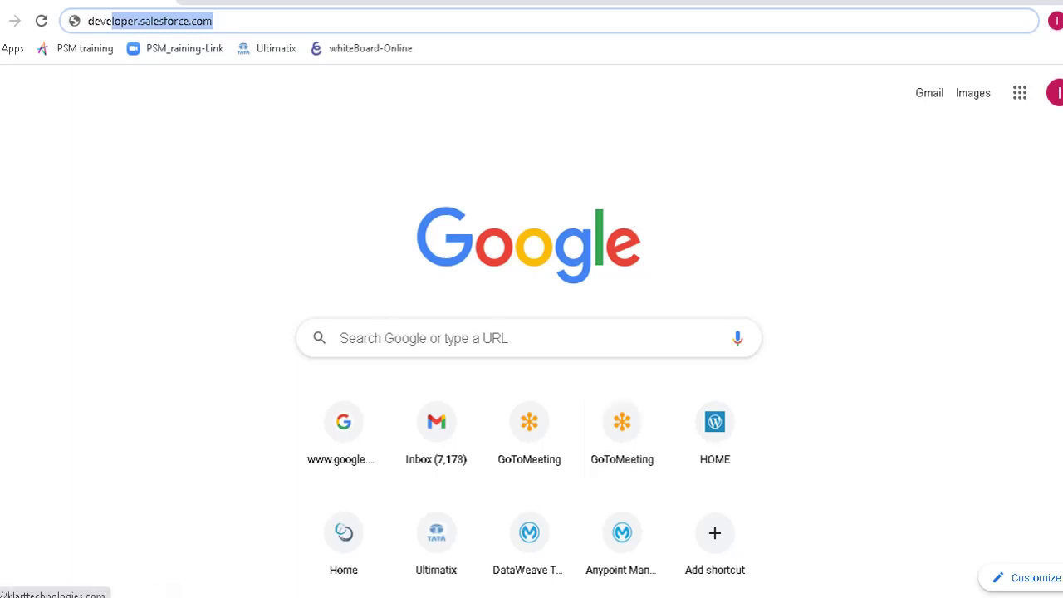
# - Load the developer.salesforce.com home page in the browser
pyautogui.moveTo(762, 597)
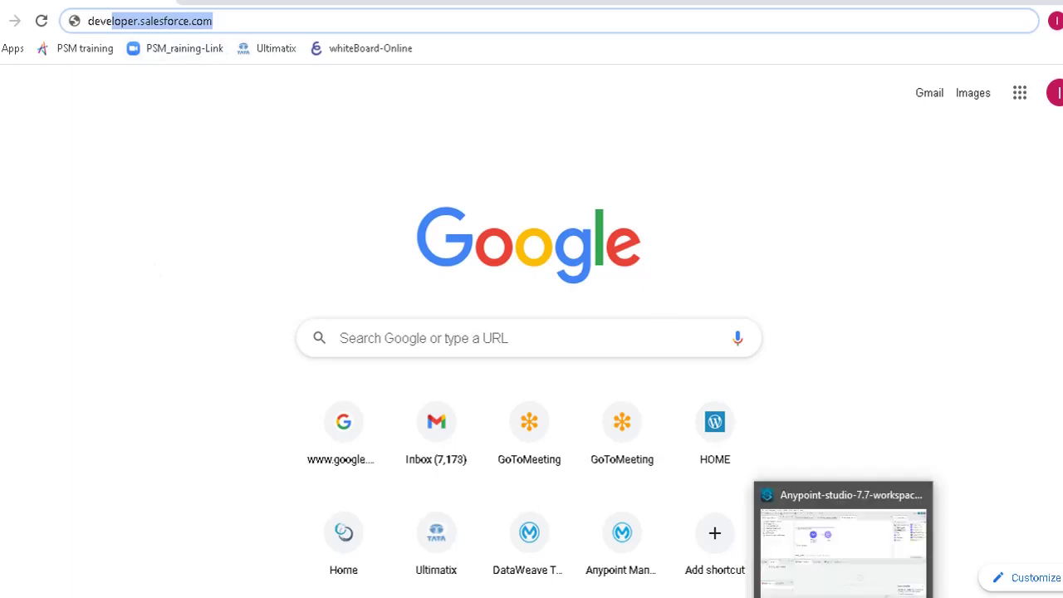
pyautogui.click(826, 591)
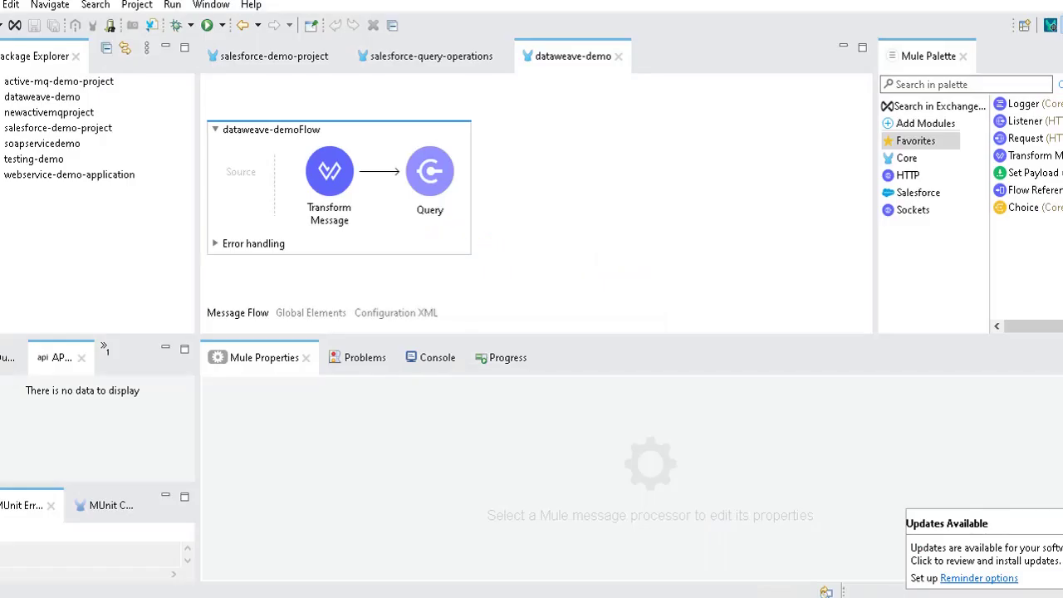
pyautogui.click(826, 591)
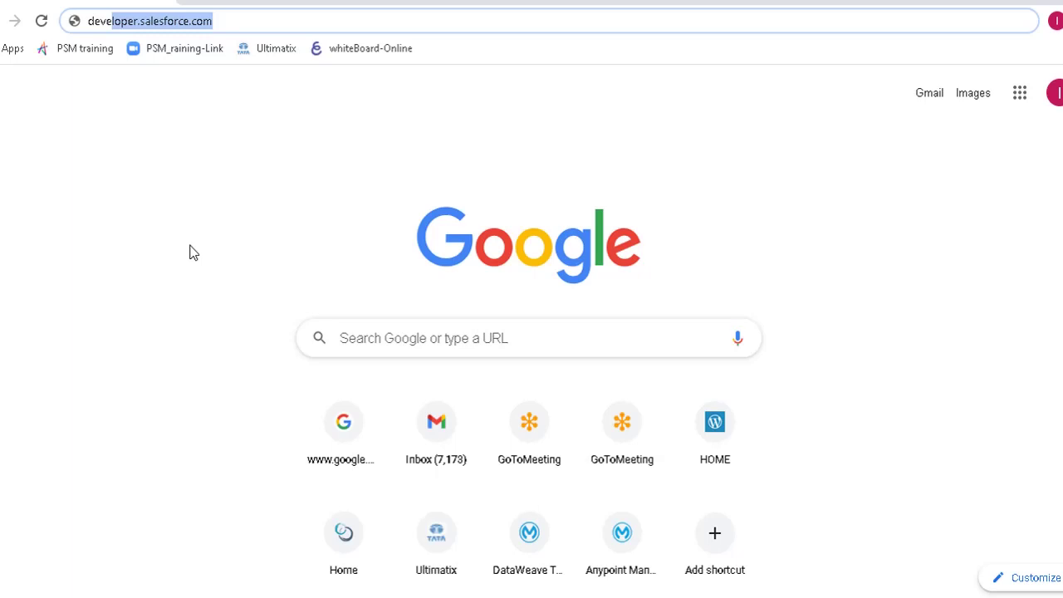
pyautogui.press('Return')
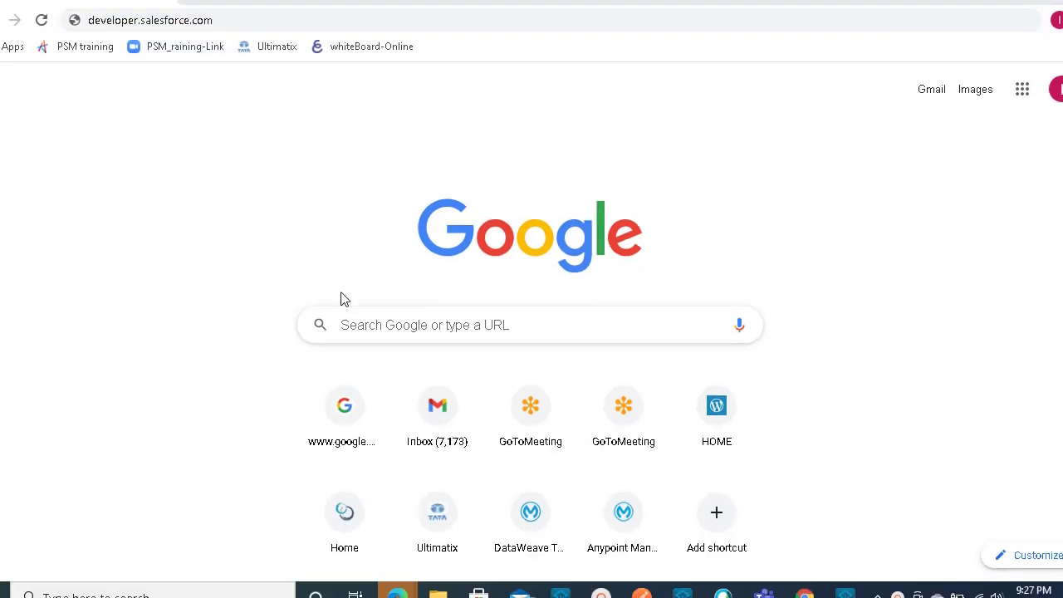
pyautogui.click(244, 20)
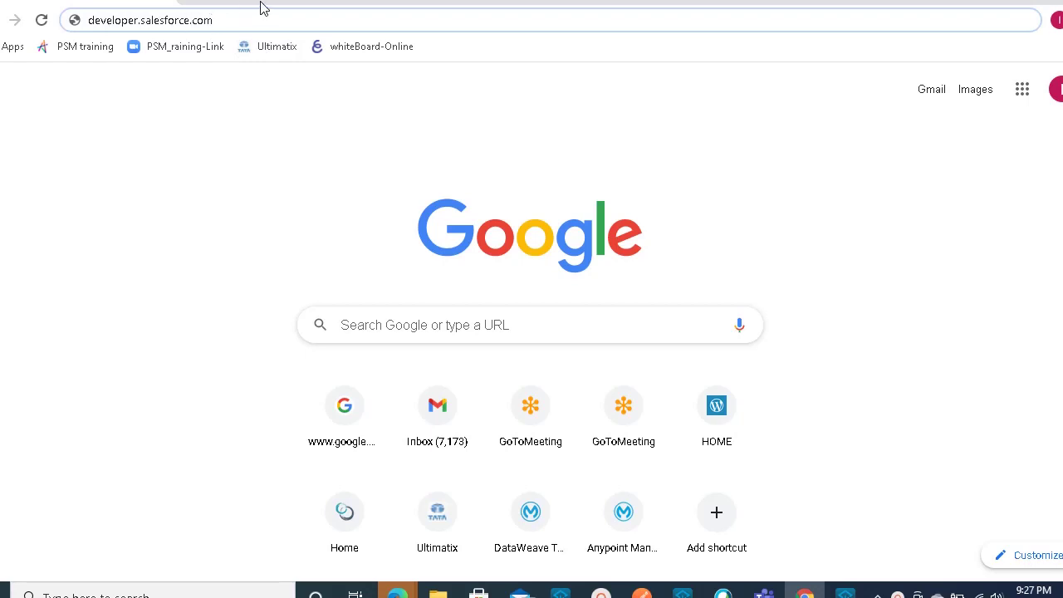
pyautogui.press('Return')
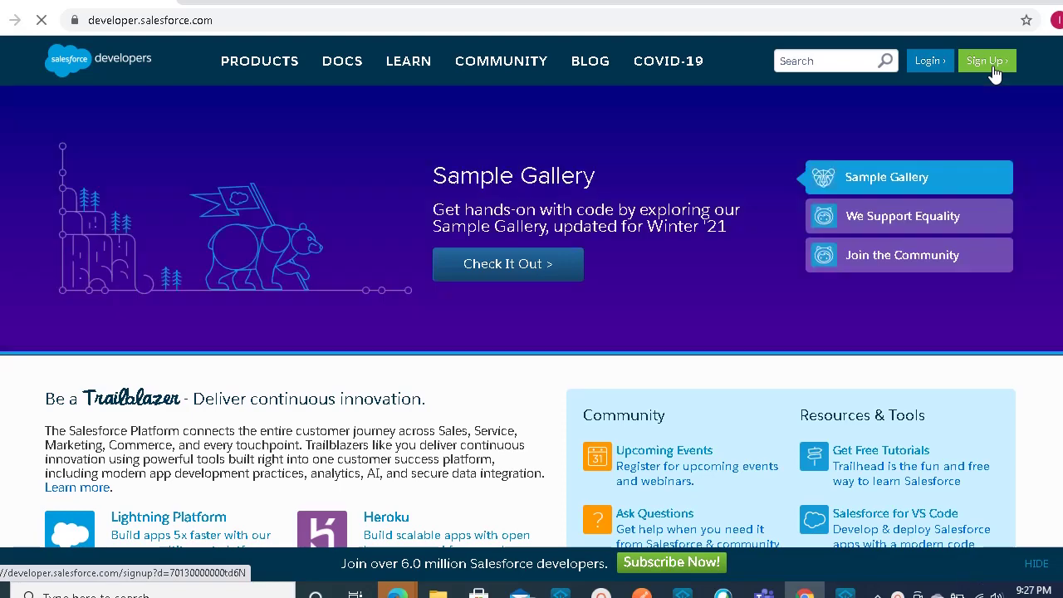
# - Open the Developer Edition signup form and enter the first name, last name and email address
pyautogui.click(988, 65)
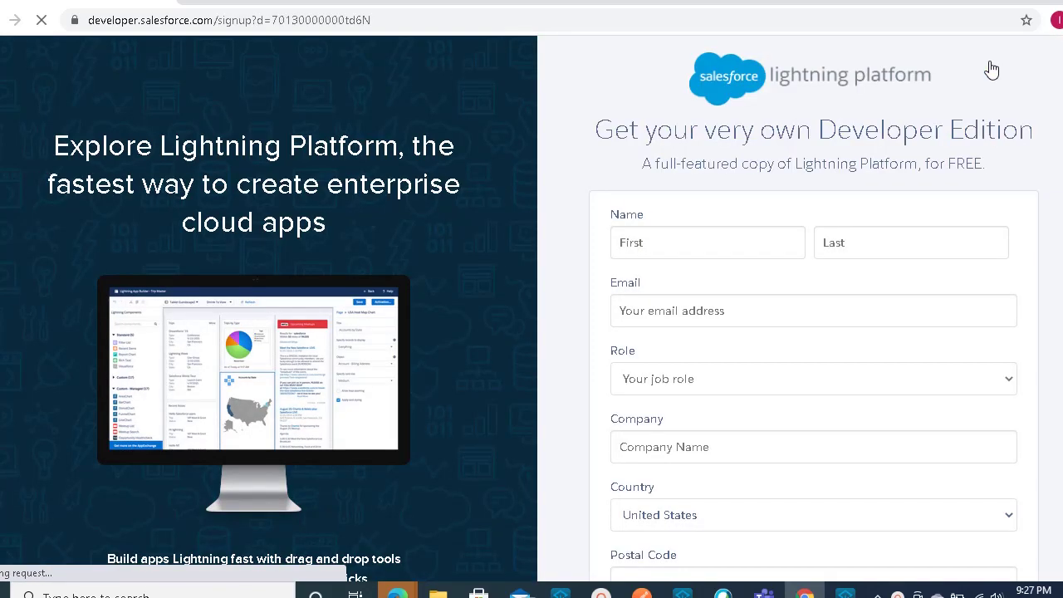
pyautogui.click(786, 244)
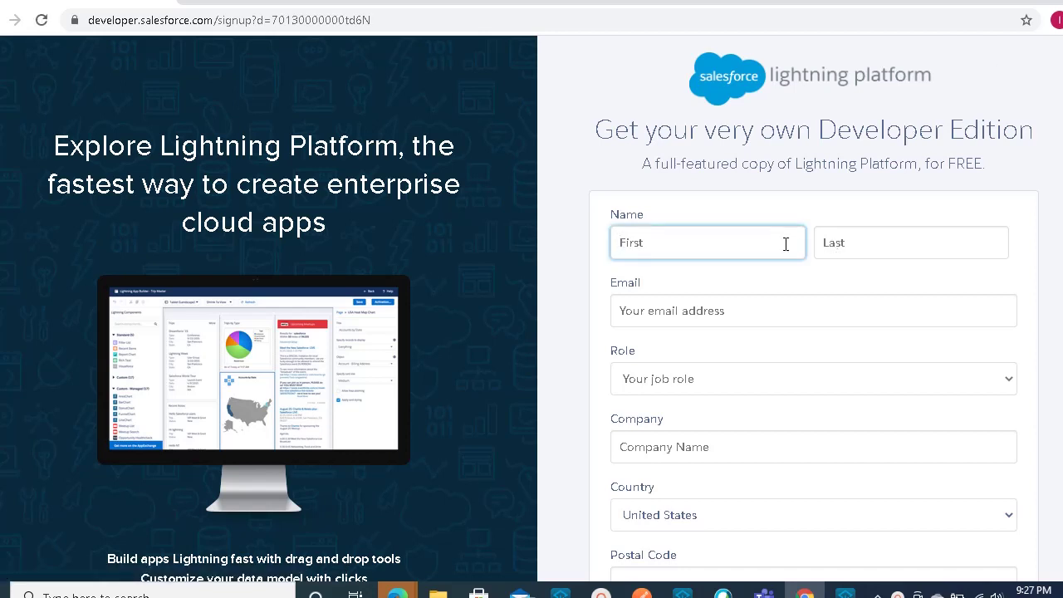
pyautogui.write('Klart')
pyautogui.press('Tab')
pyautogui.write('Demo')
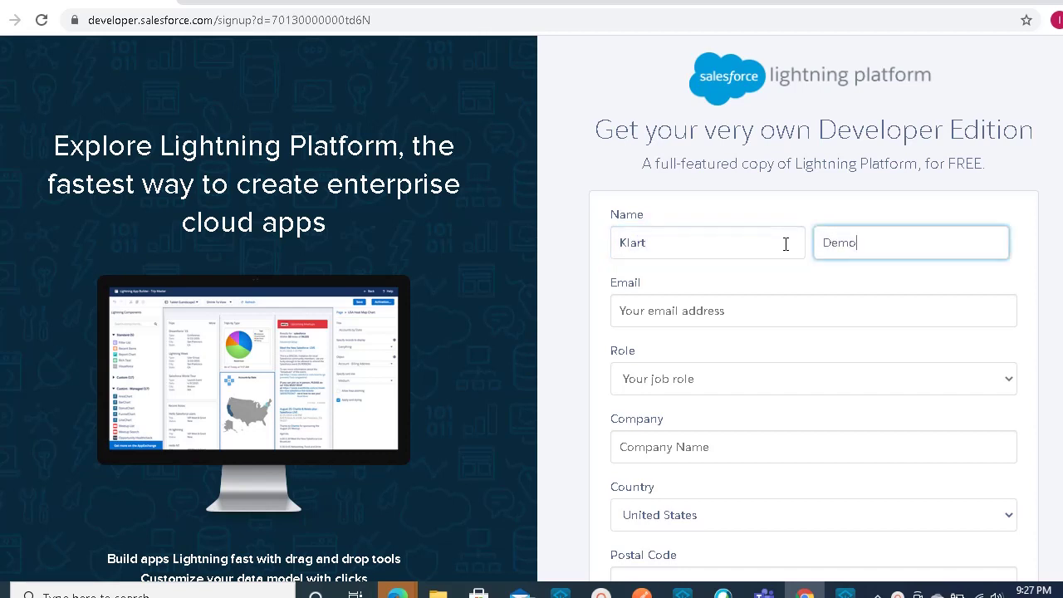
pyautogui.press('Tab')
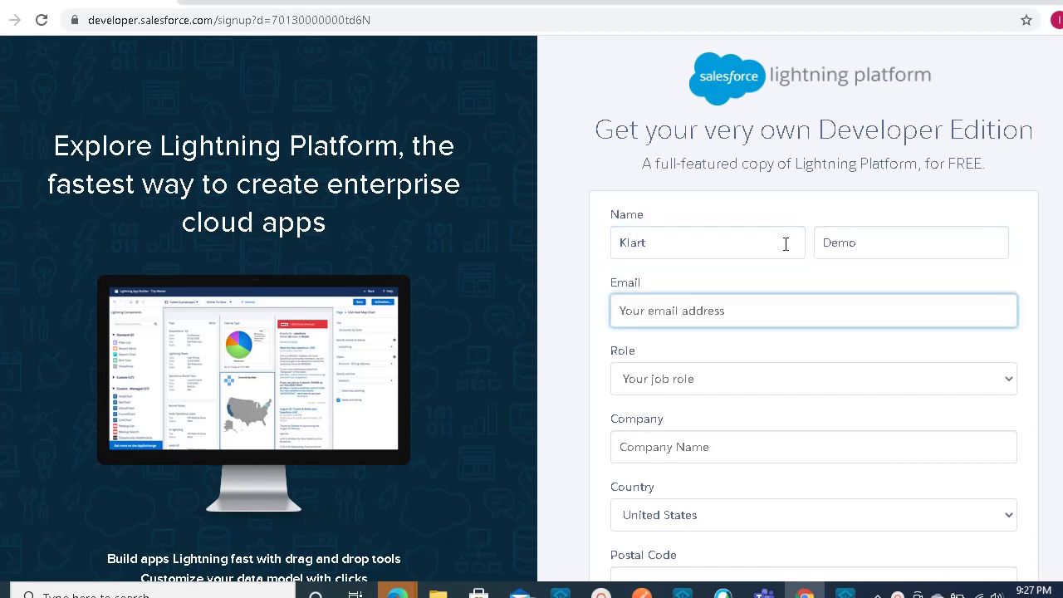
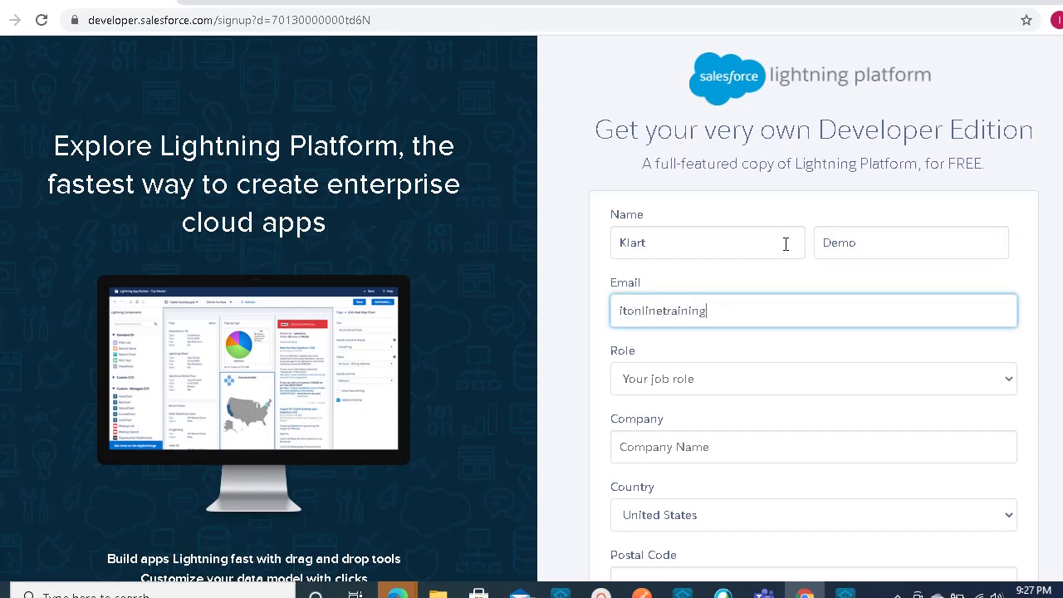
pyautogui.click(705, 313)
pyautogui.write('s')
# - Choose Developer as the role and enter KLART as the company
pyautogui.click(736, 381)
pyautogui.click(681, 421)
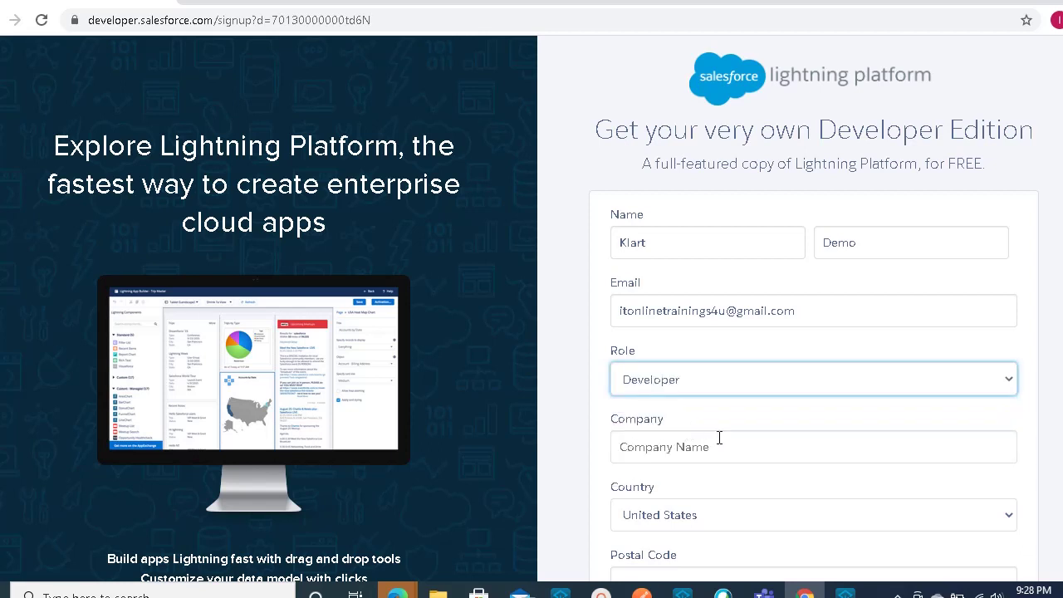
pyautogui.click(721, 446)
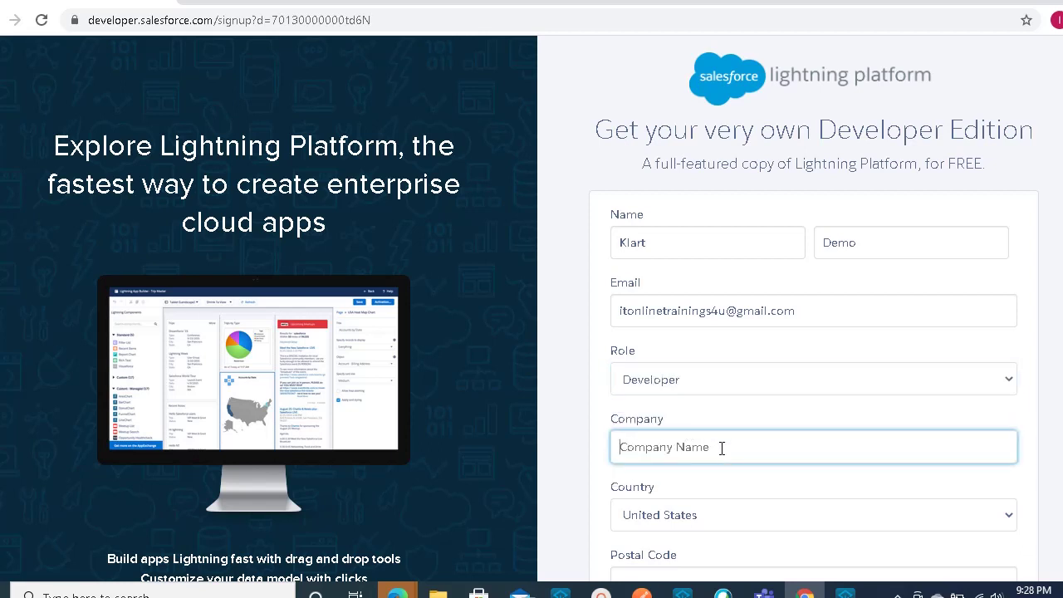
pyautogui.write('KLART')
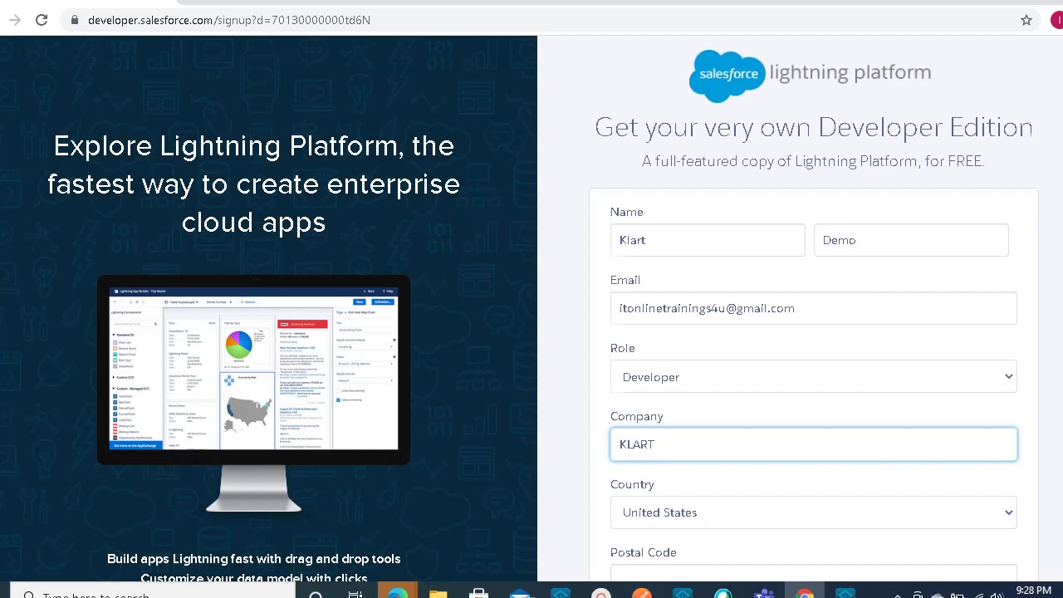
# - Select India as the country and fill in the postal code
pyautogui.scroll(-3, 1027, 391)
pyautogui.click(1006, 390)
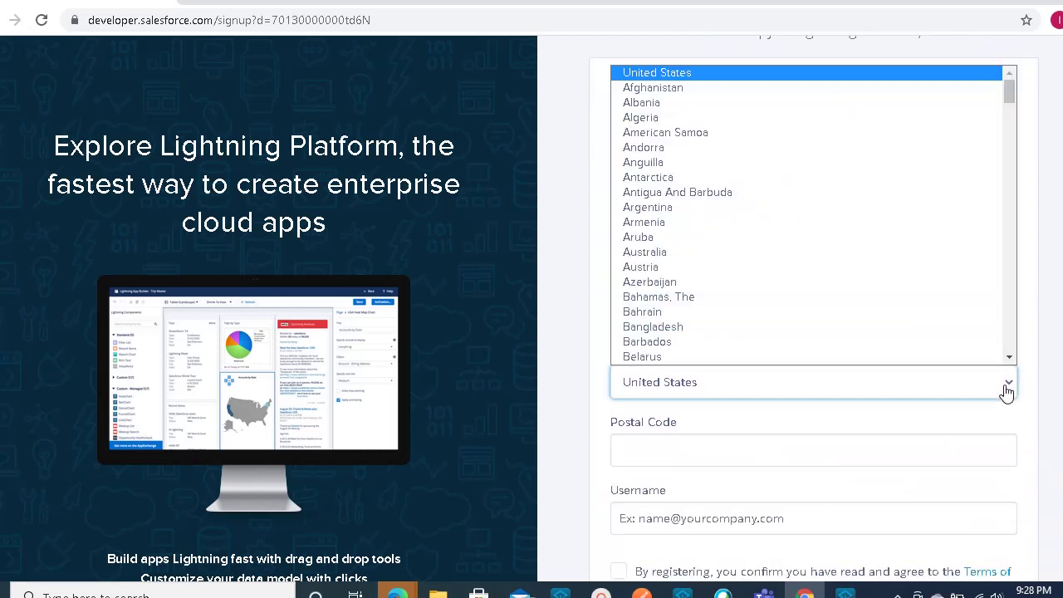
pyautogui.write('india')
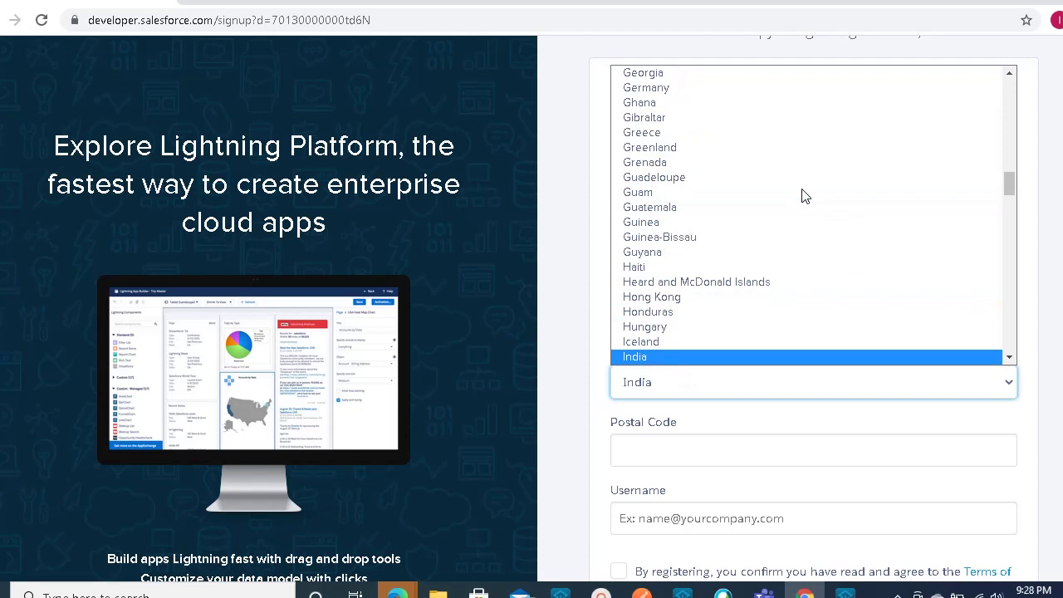
pyautogui.click(664, 358)
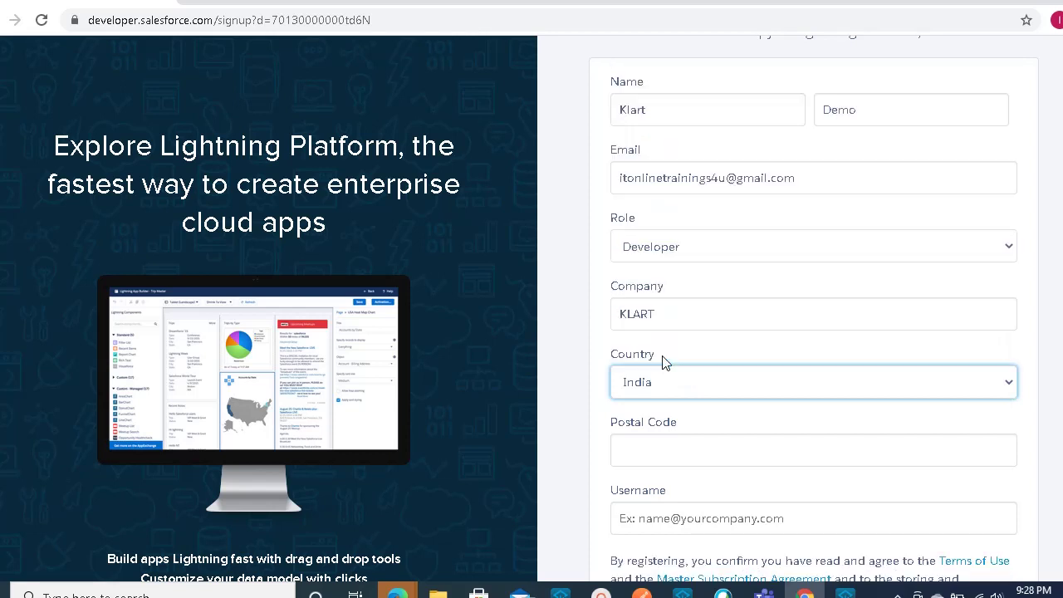
pyautogui.click(809, 452)
pyautogui.scroll(-1, 806, 451)
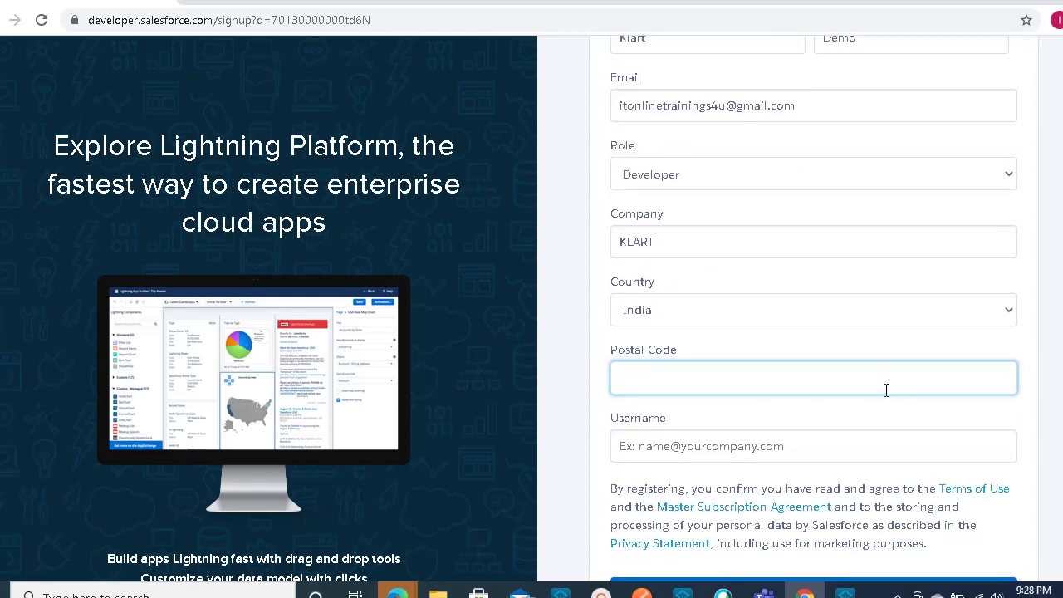
pyautogui.write('500081')
pyautogui.scroll(-1, 737, 357)
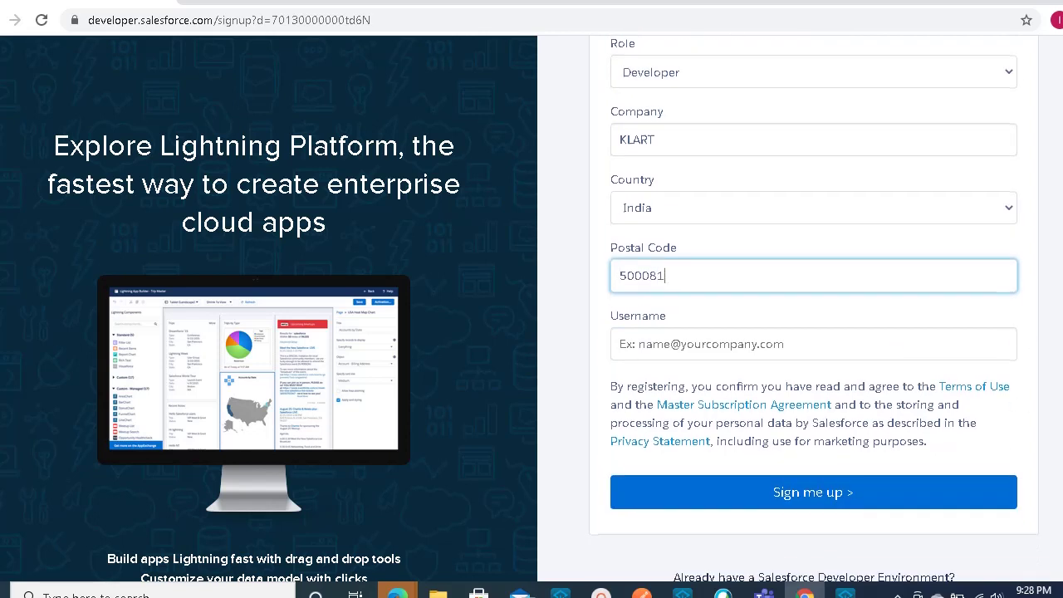
# - Replace the invalid username with a valid email-format username in the Username field
pyautogui.click(808, 353)
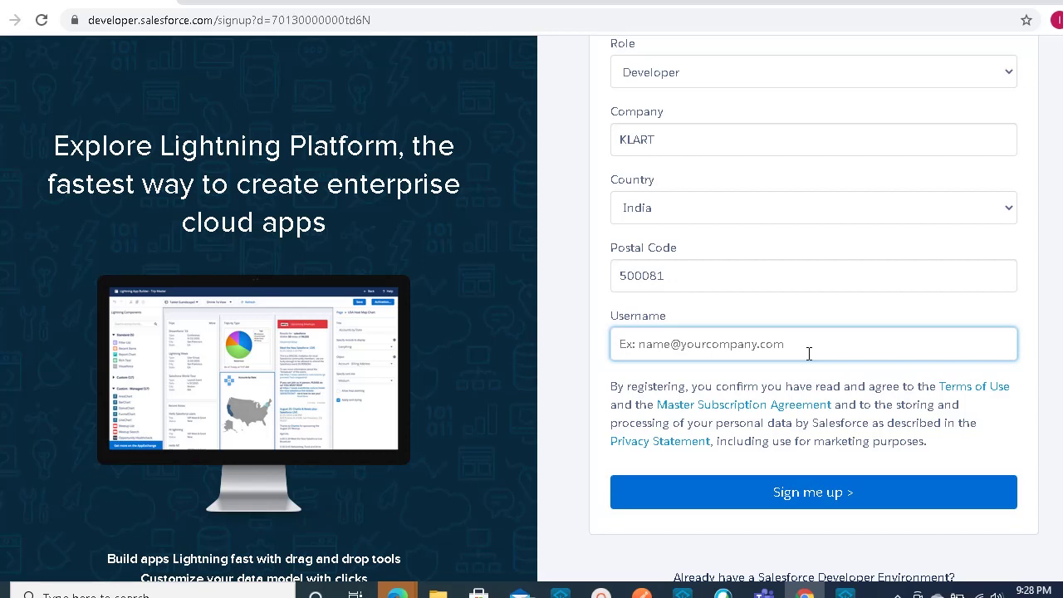
pyautogui.write('kla')
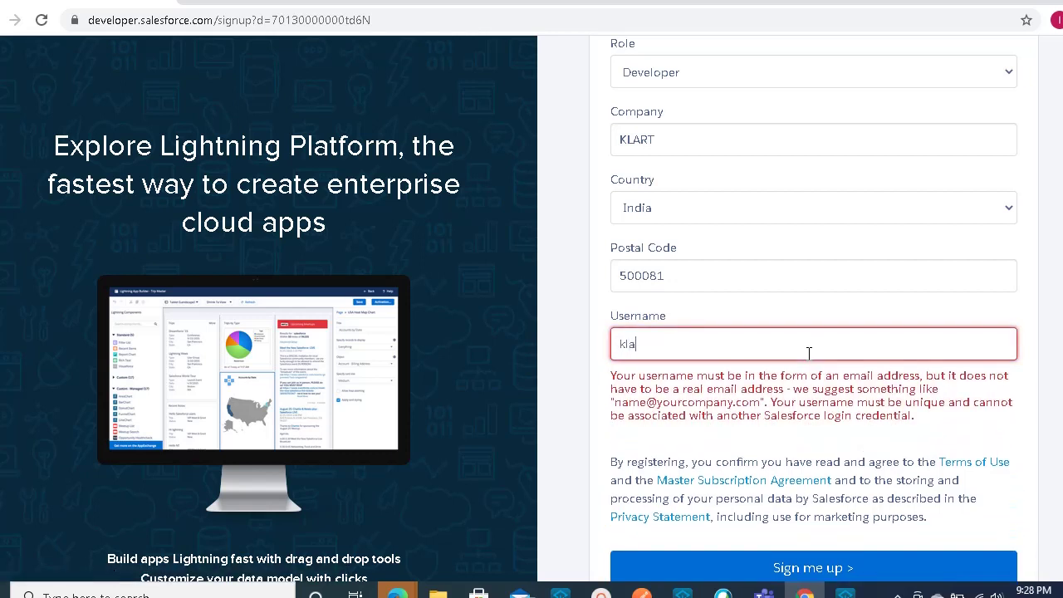
pyautogui.write('rt')
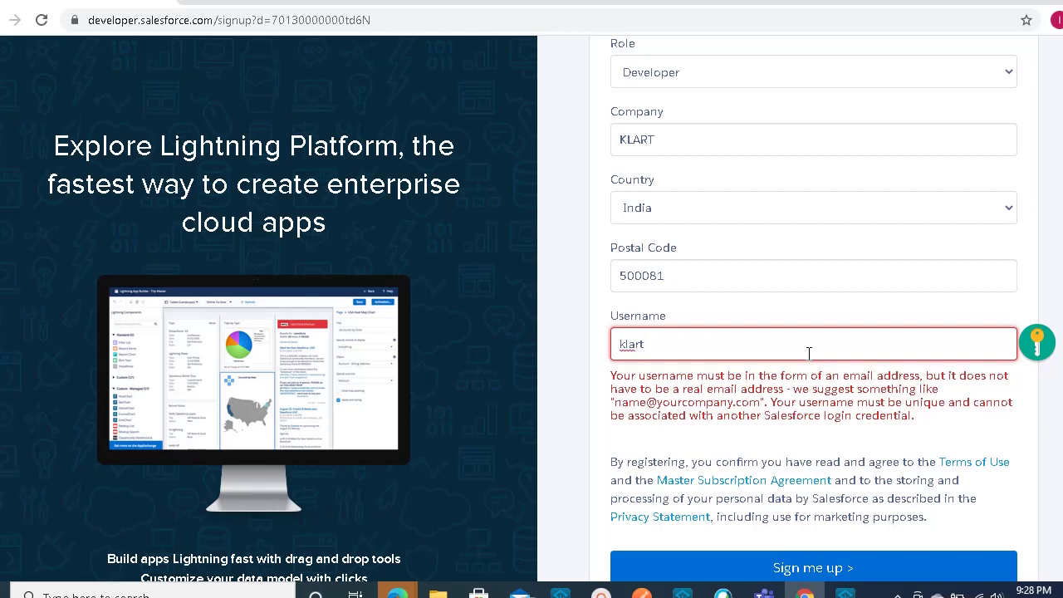
pyautogui.press('BackSpace')
pyautogui.press('BackSpace')
pyautogui.press('BackSpace')
pyautogui.press('BackSpace')
pyautogui.press('BackSpace')
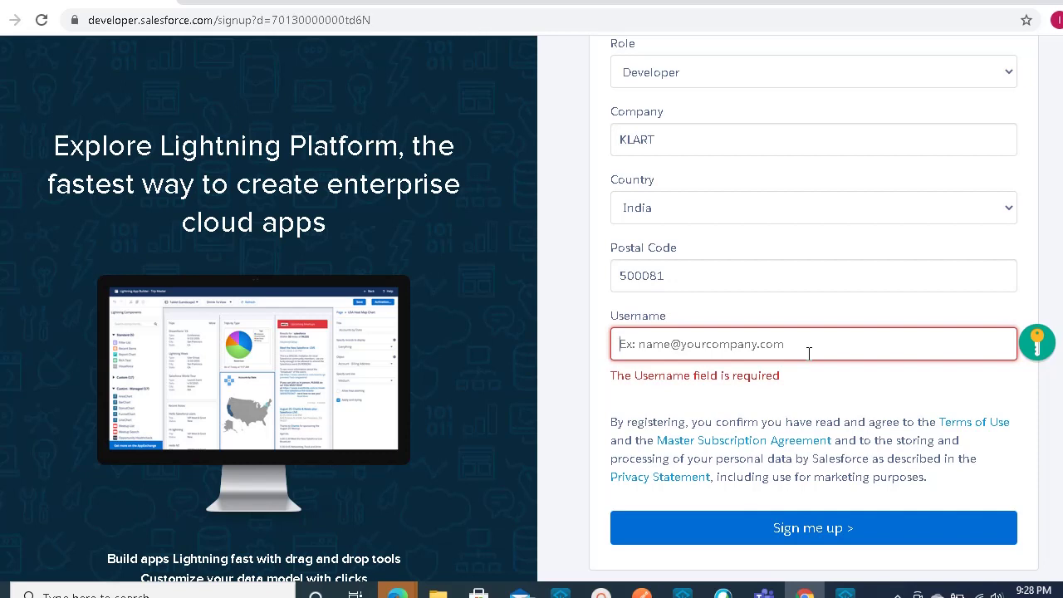
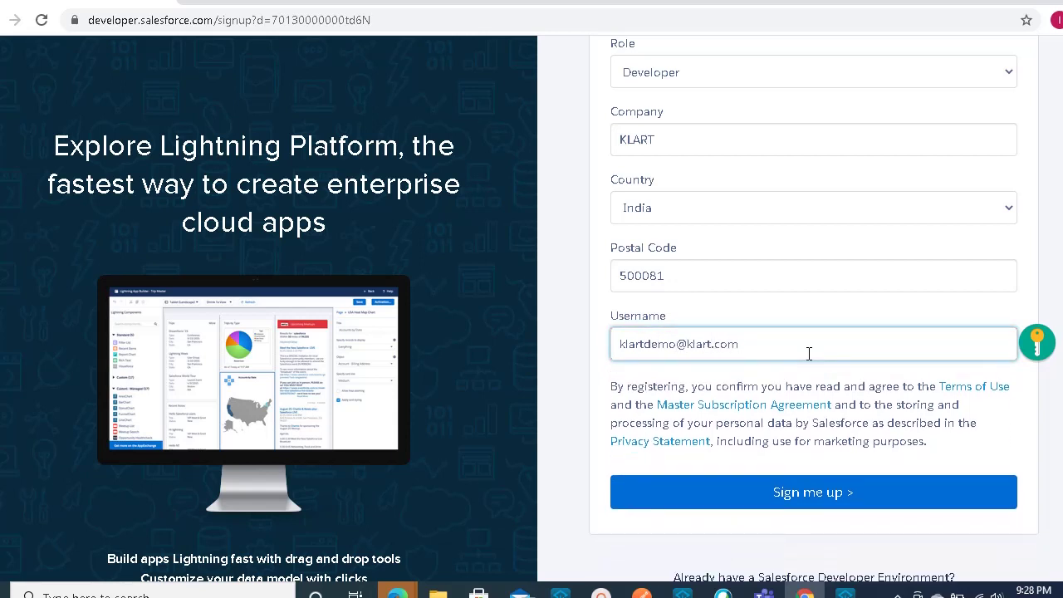
pyautogui.moveTo(734, 344); pyautogui.dragTo(560, 360)
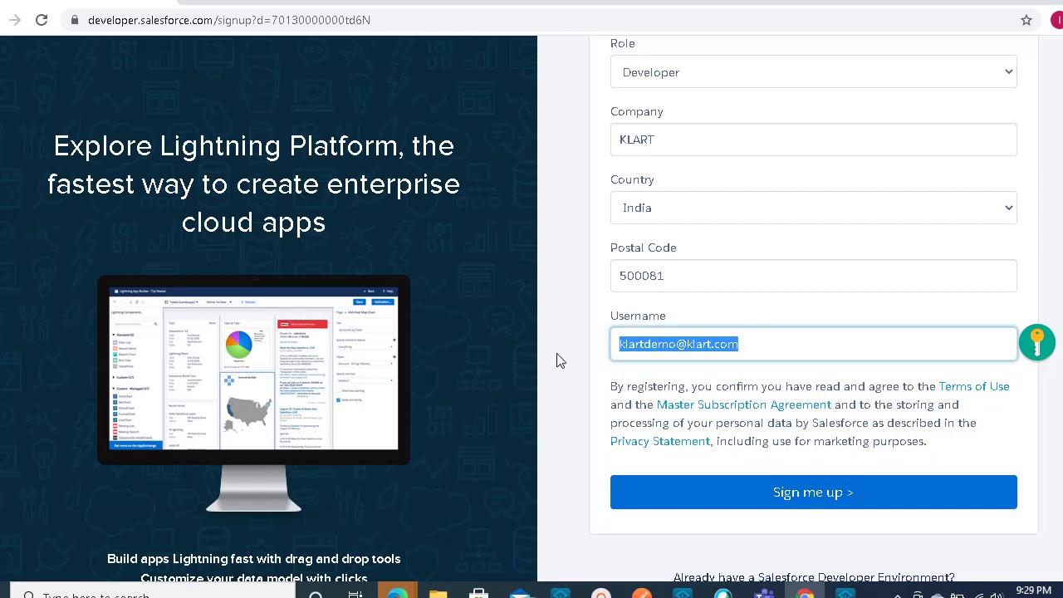
pyautogui.click(757, 340)
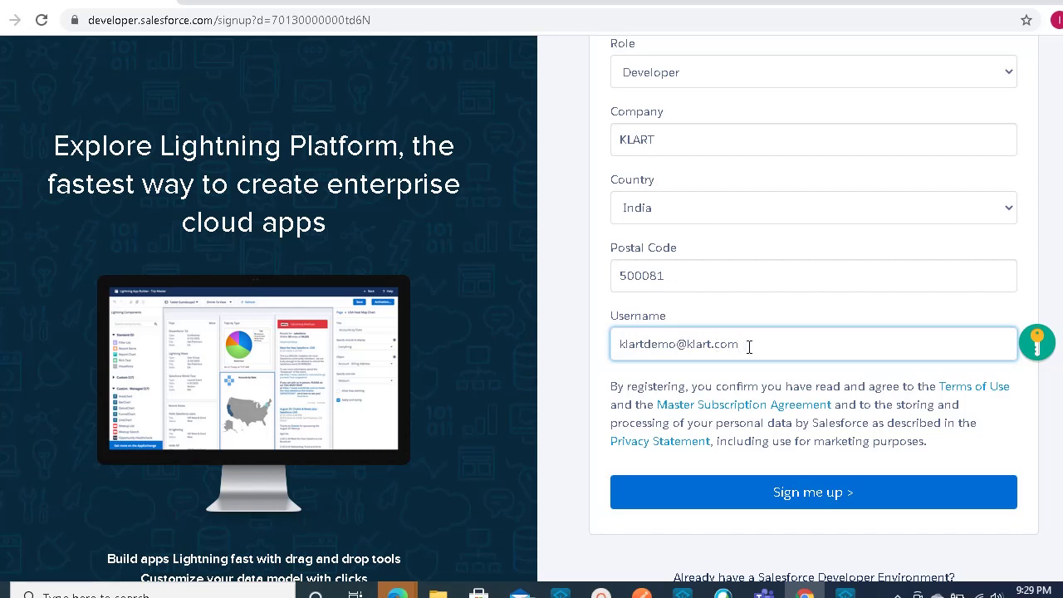
pyautogui.moveTo(748, 347); pyautogui.dragTo(604, 346)
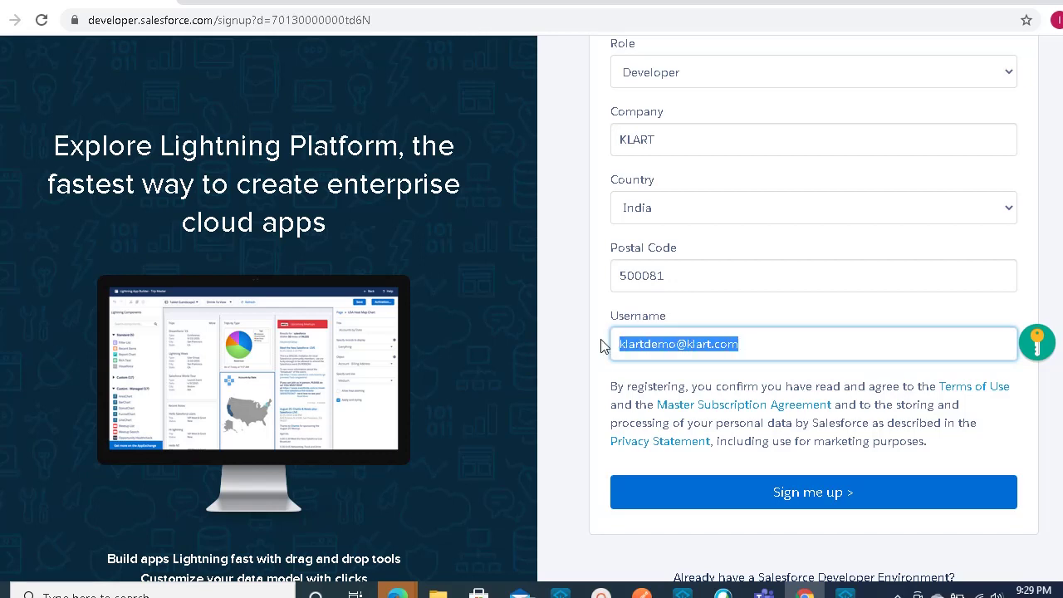
pyautogui.click(765, 353)
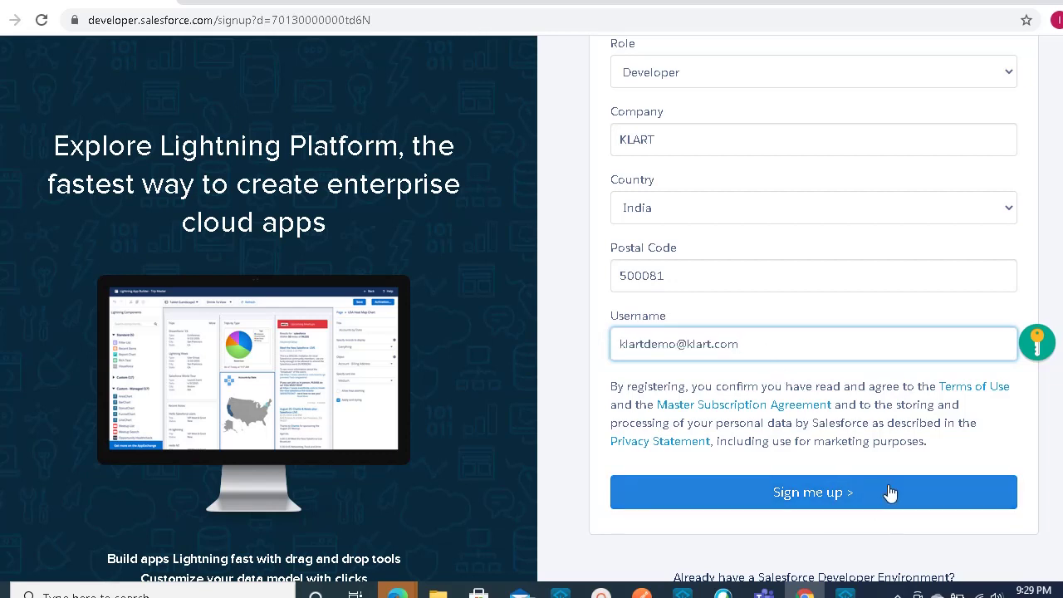
# - Submit the signup form and close the GDPR notice on the 'Almost there' page
pyautogui.click(889, 494)
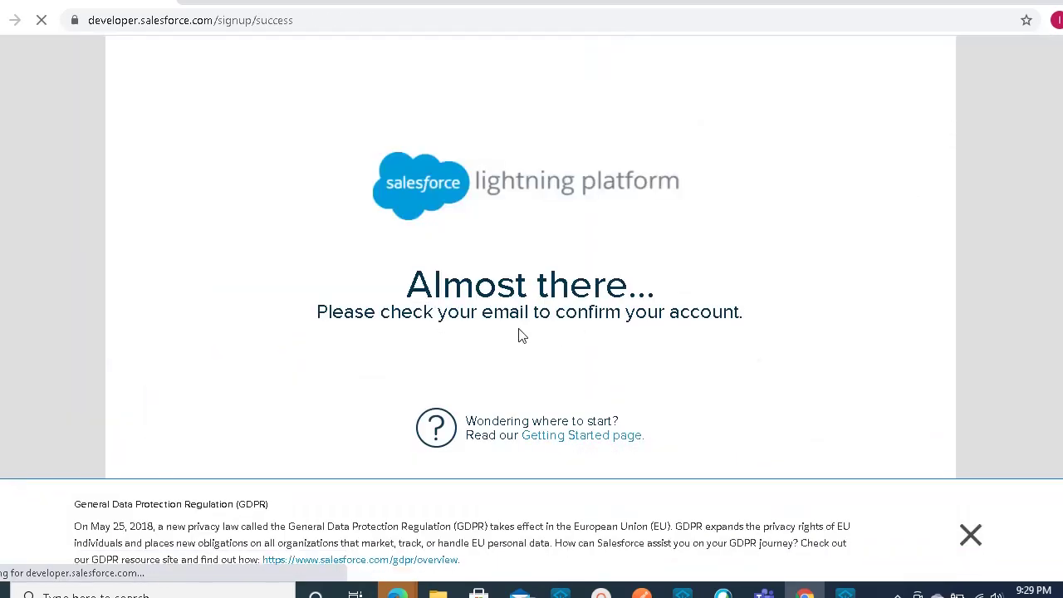
pyautogui.click(969, 536)
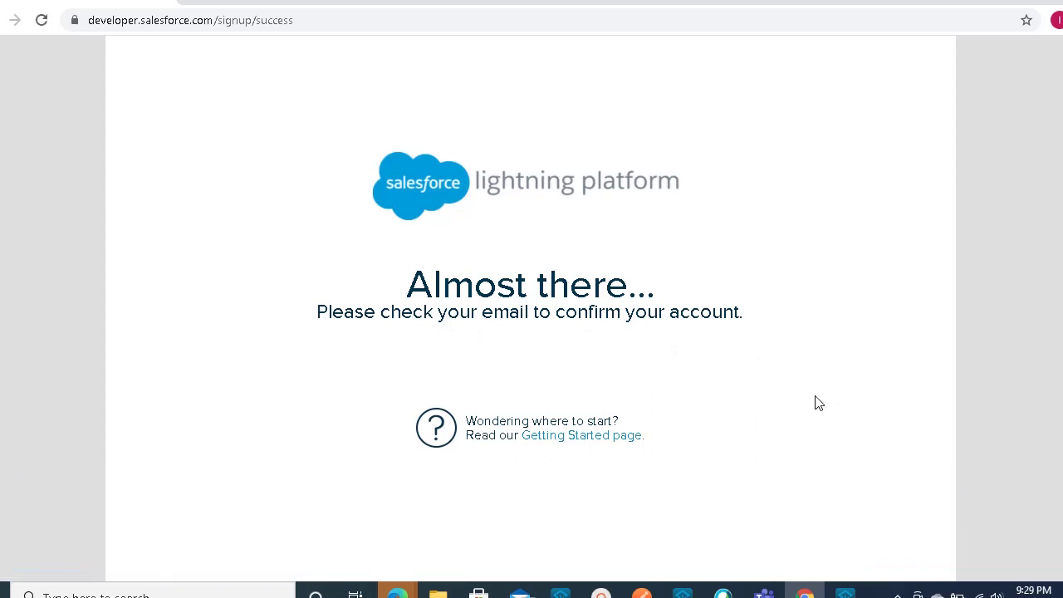
pyautogui.moveTo(803, 592)
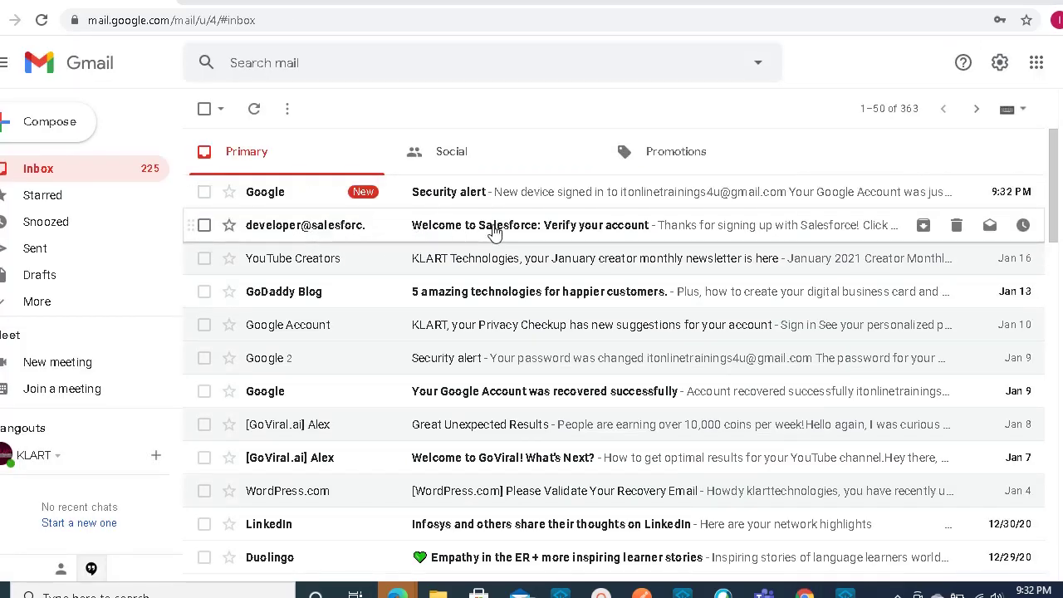
# - Open the 'Welcome to Salesforce: Verify your account' email and follow its Verify Account link
pyautogui.click(494, 232)
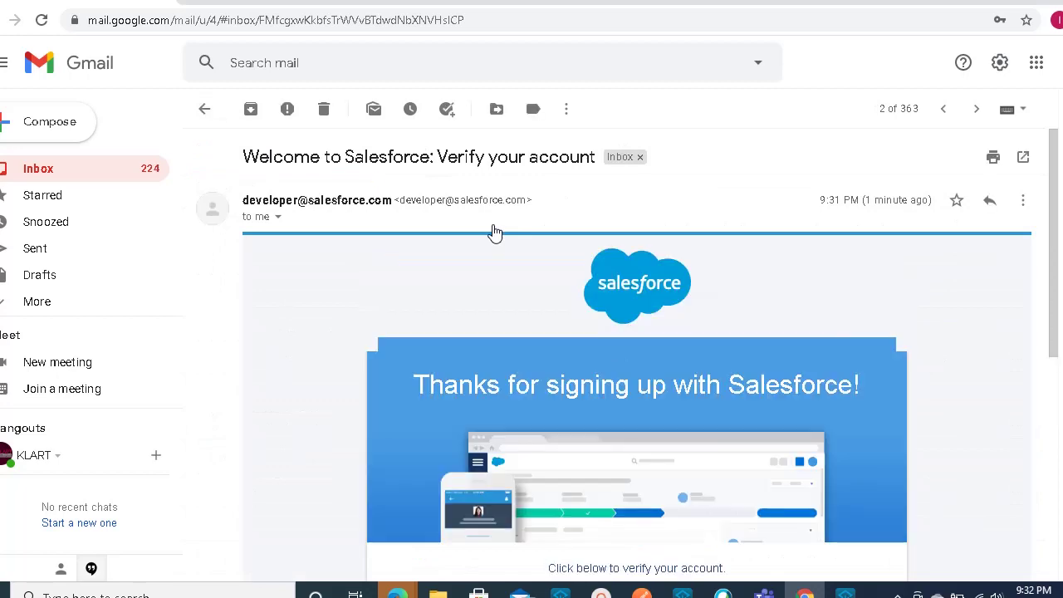
pyautogui.moveTo(1051, 280); pyautogui.dragTo(1061, 458)
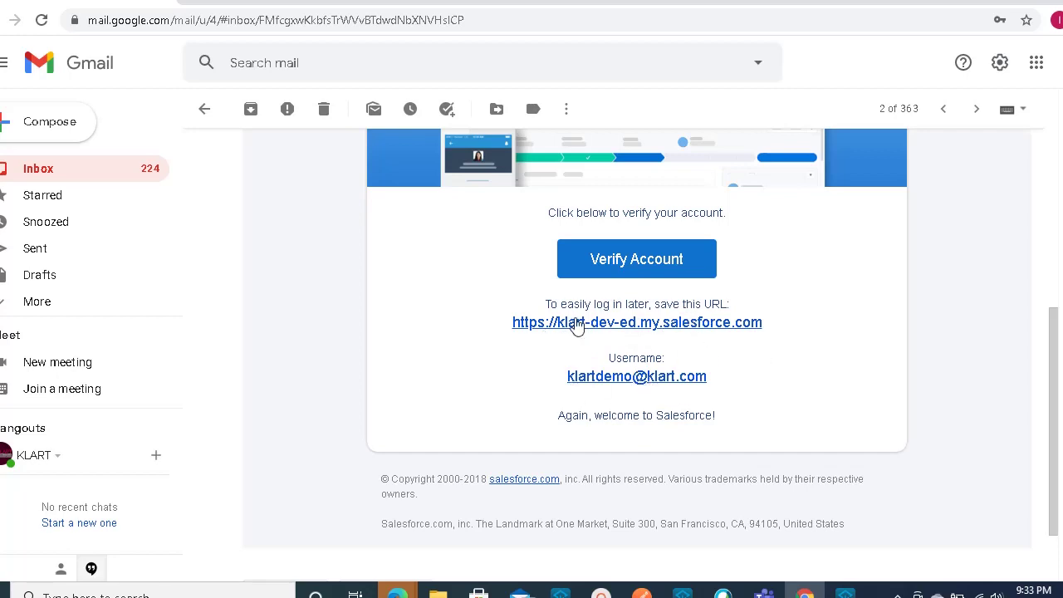
pyautogui.click(614, 271)
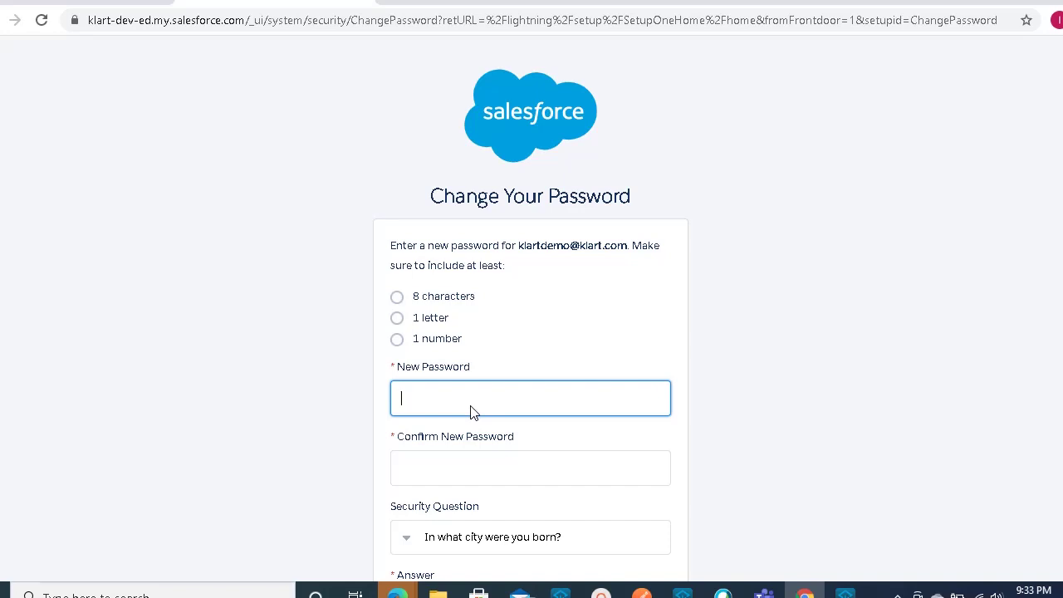
# - Enter and confirm the new password, pick the childhood nickname question with an answer, and submit
pyautogui.write('••••')
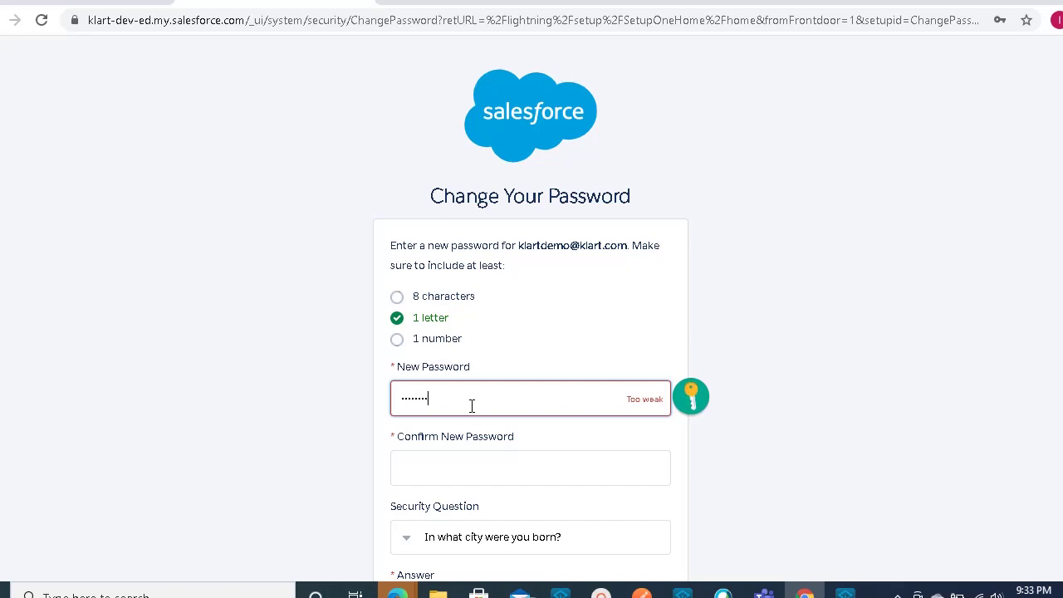
pyautogui.write('••••')
pyautogui.click(492, 465)
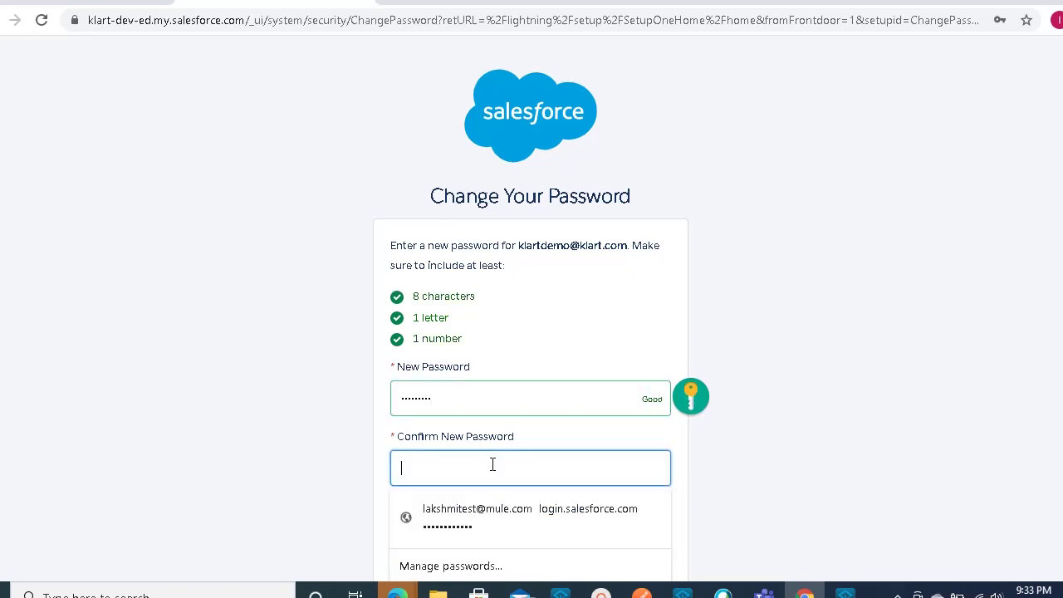
pyautogui.write('•')
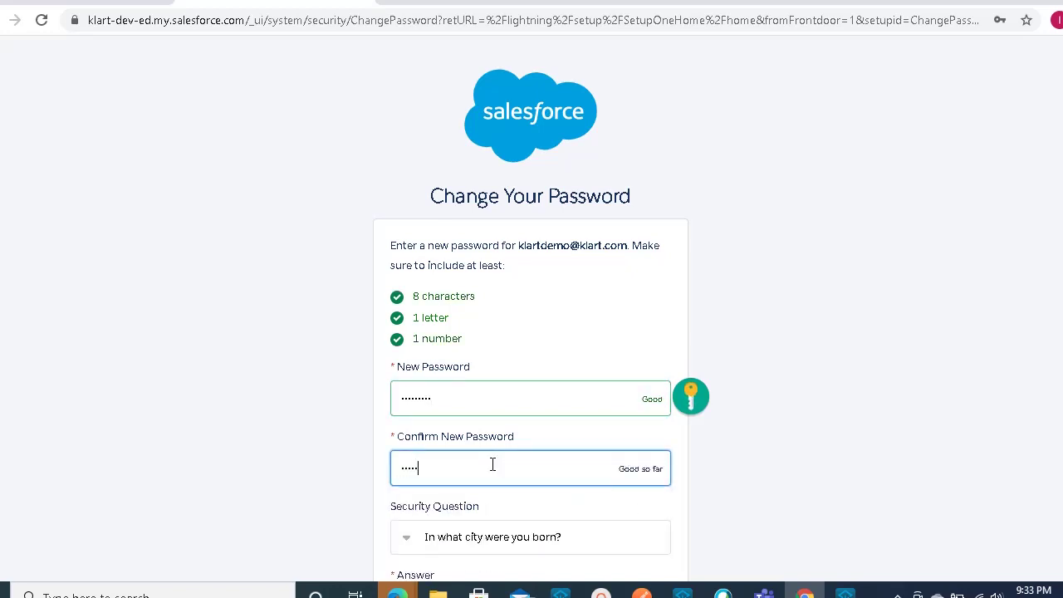
pyautogui.write('••••••••')
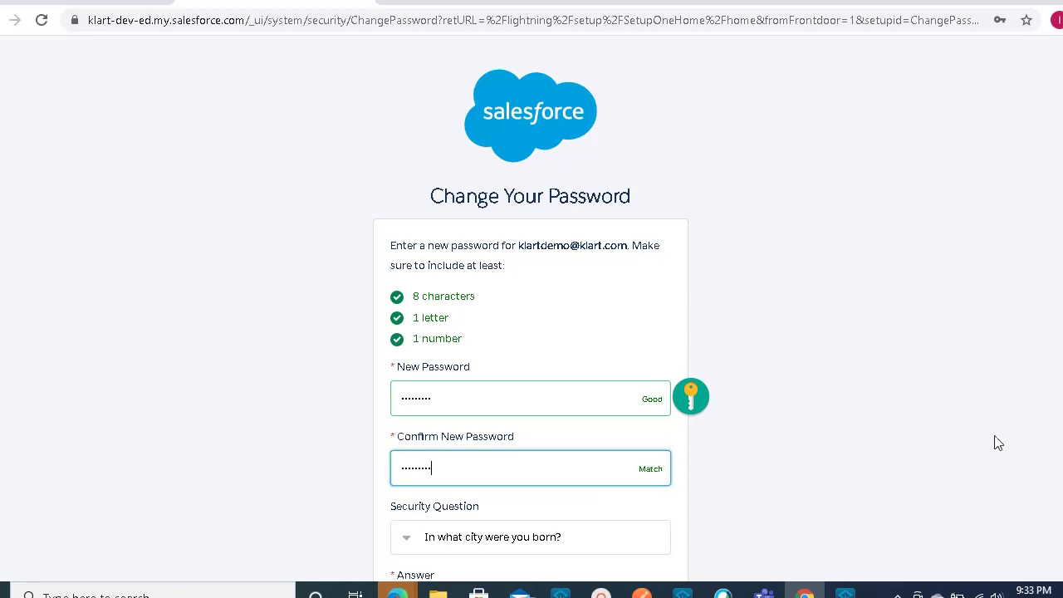
pyautogui.scroll(-2, 532, 332)
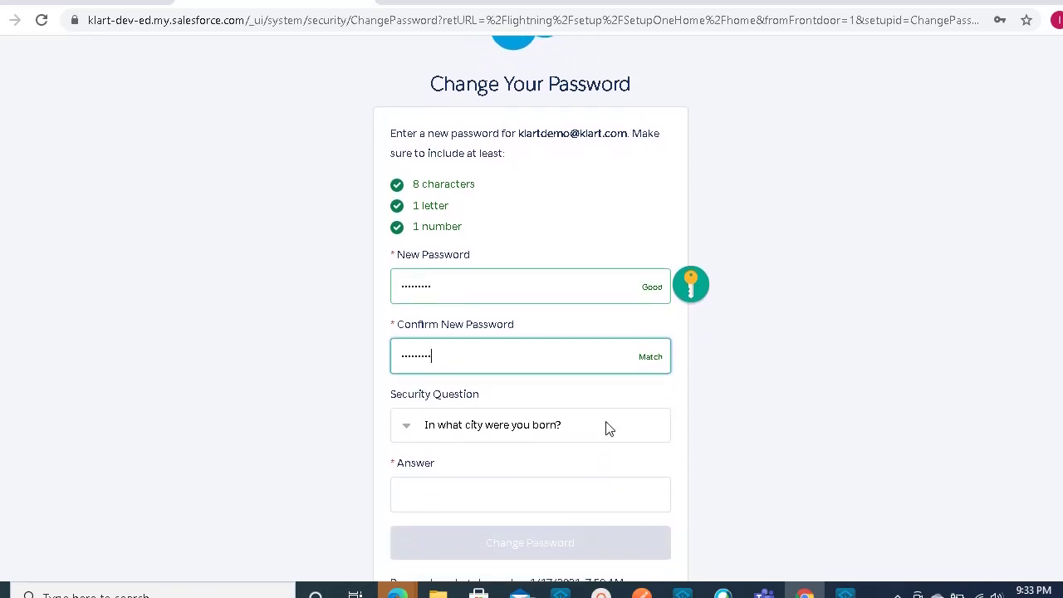
pyautogui.click(412, 427)
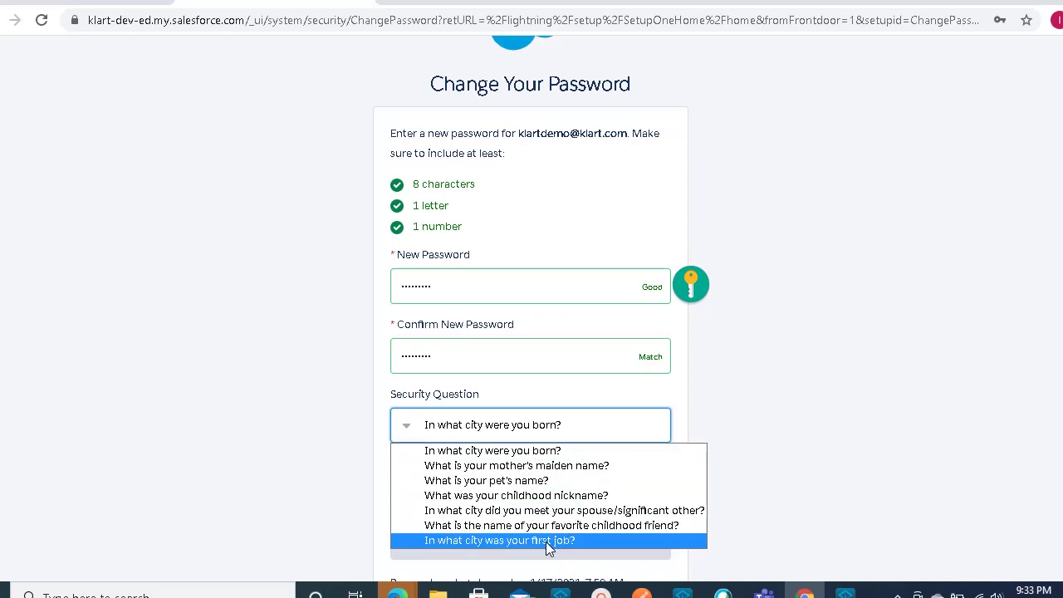
pyautogui.click(561, 498)
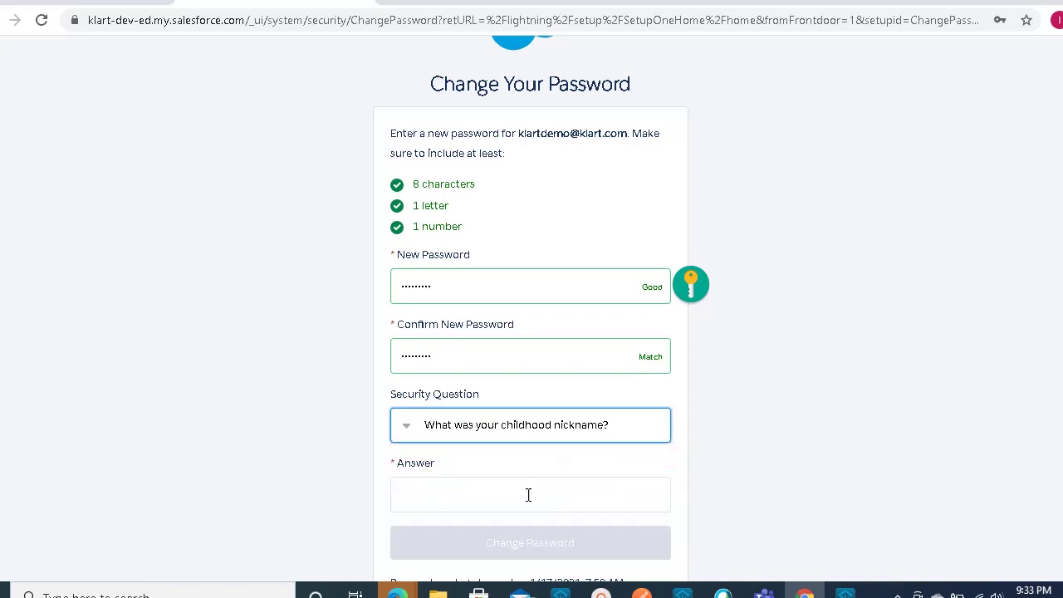
pyautogui.click(526, 495)
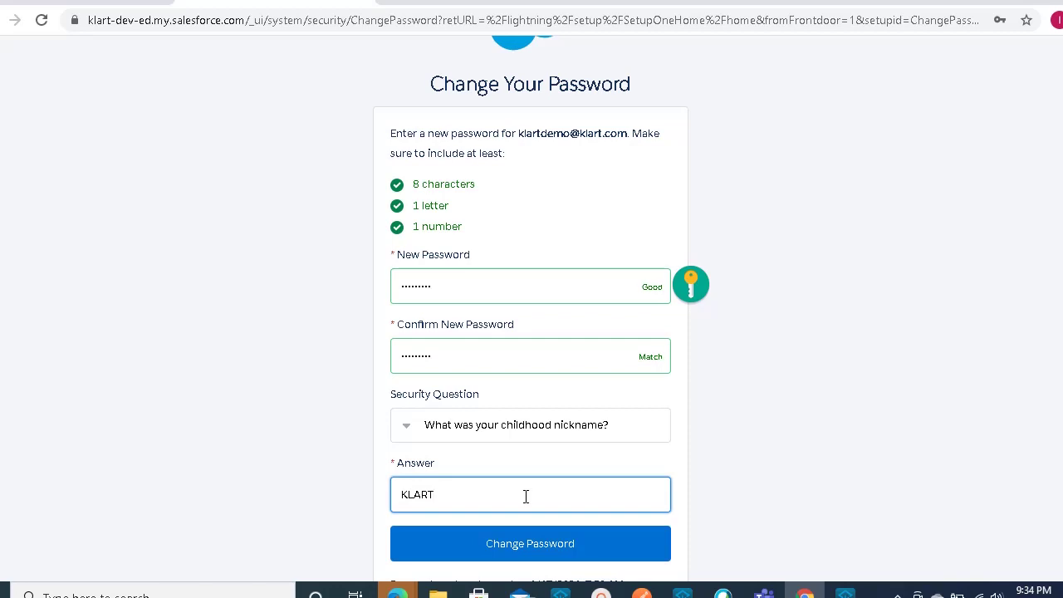
pyautogui.click(541, 548)
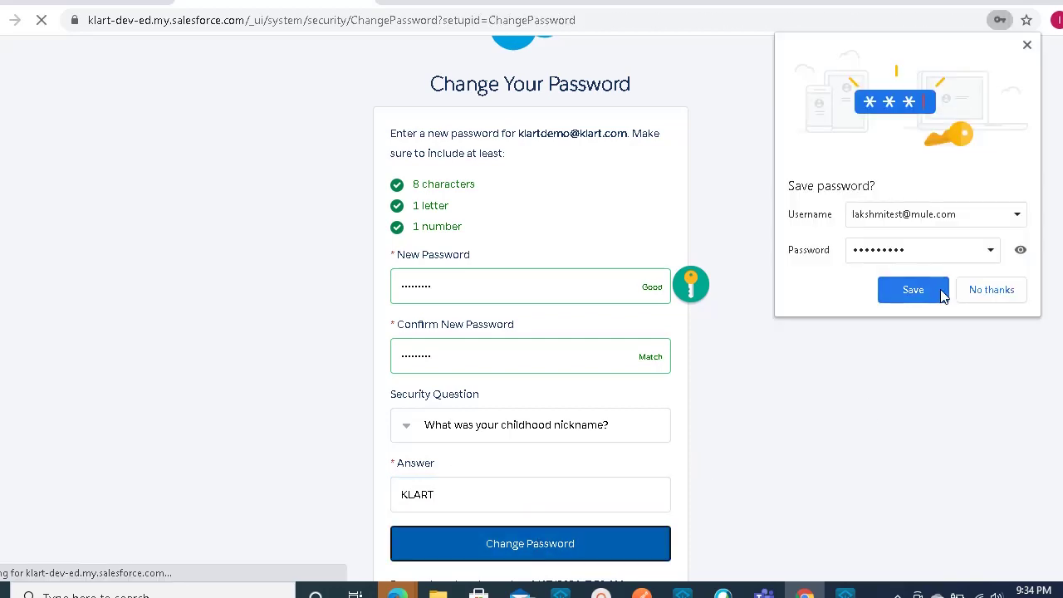
# - Save the password in Chrome, block Salesforce notifications, and close the Lightning Experience welcome window
pyautogui.click(939, 289)
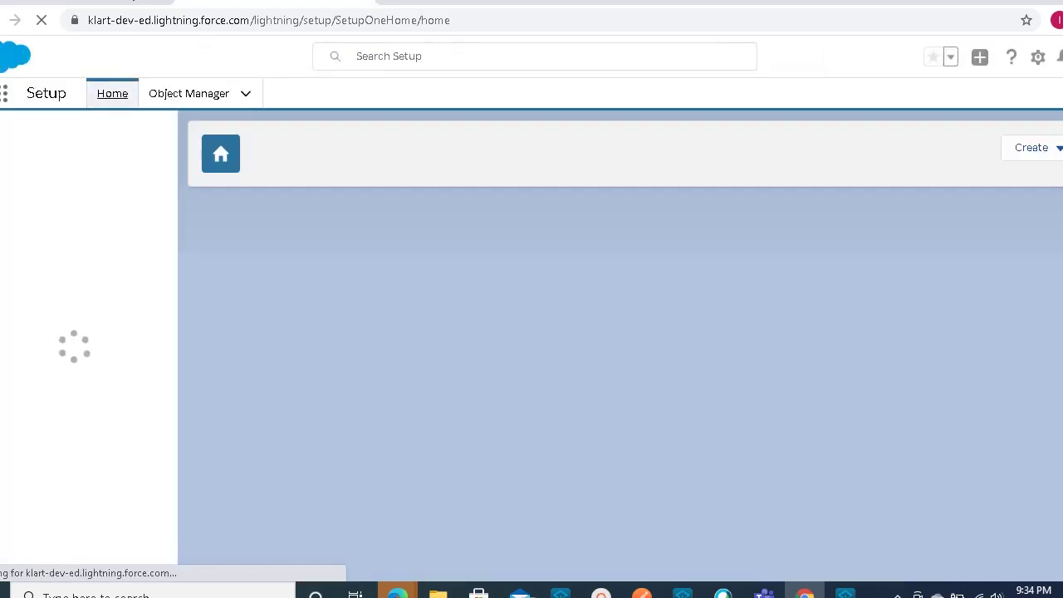
pyautogui.hotkey('ctrl', 'Tab')
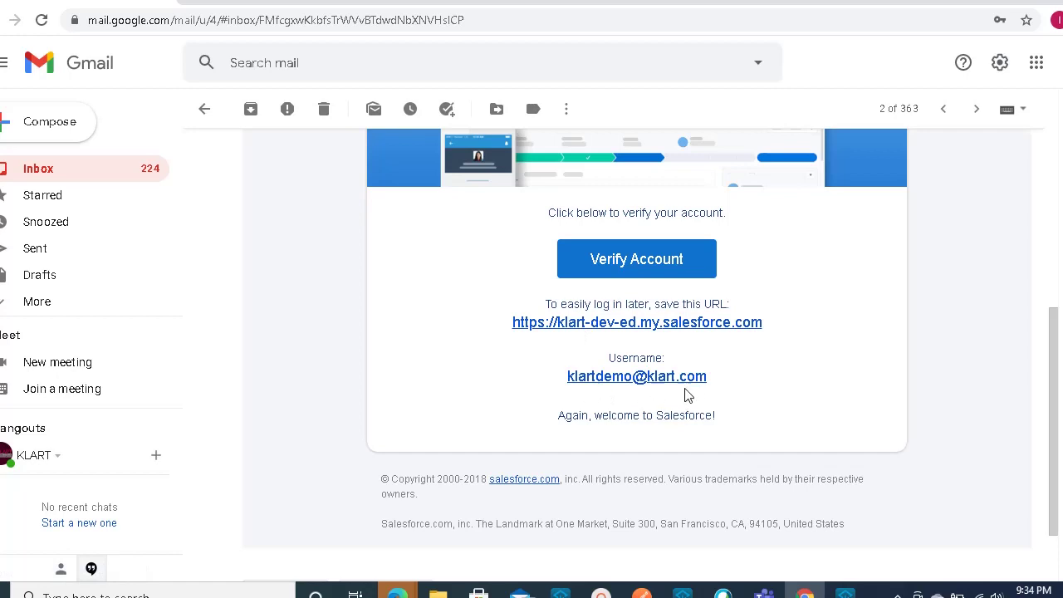
pyautogui.click(282, 4)
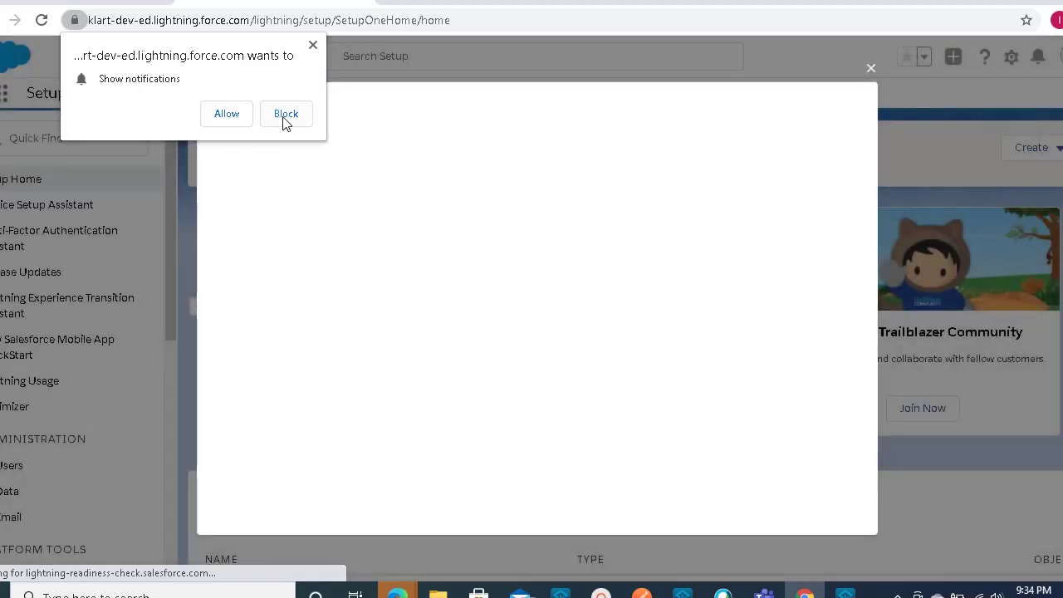
pyautogui.click(284, 116)
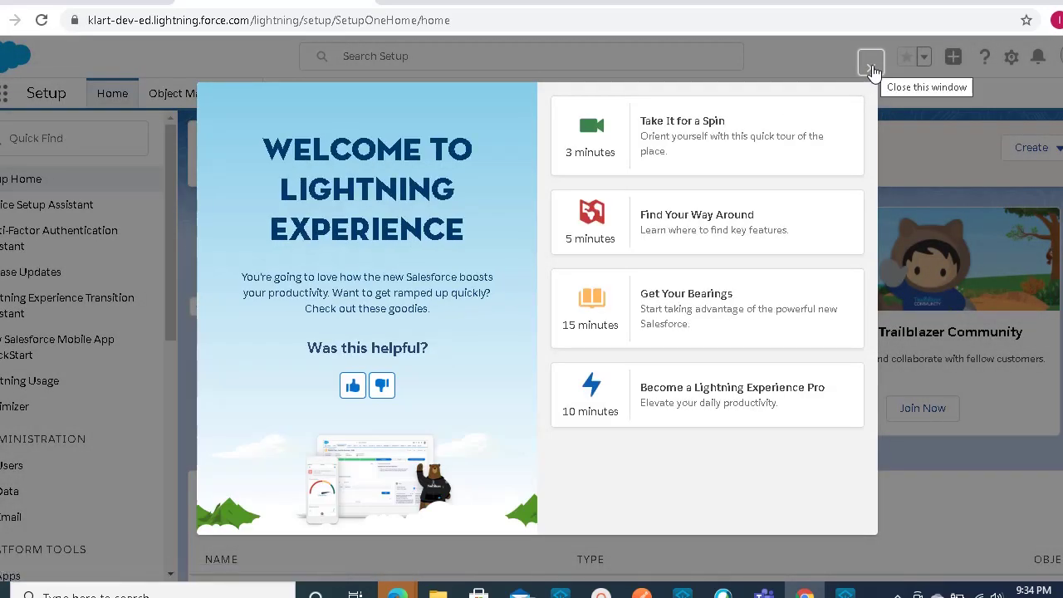
pyautogui.click(871, 67)
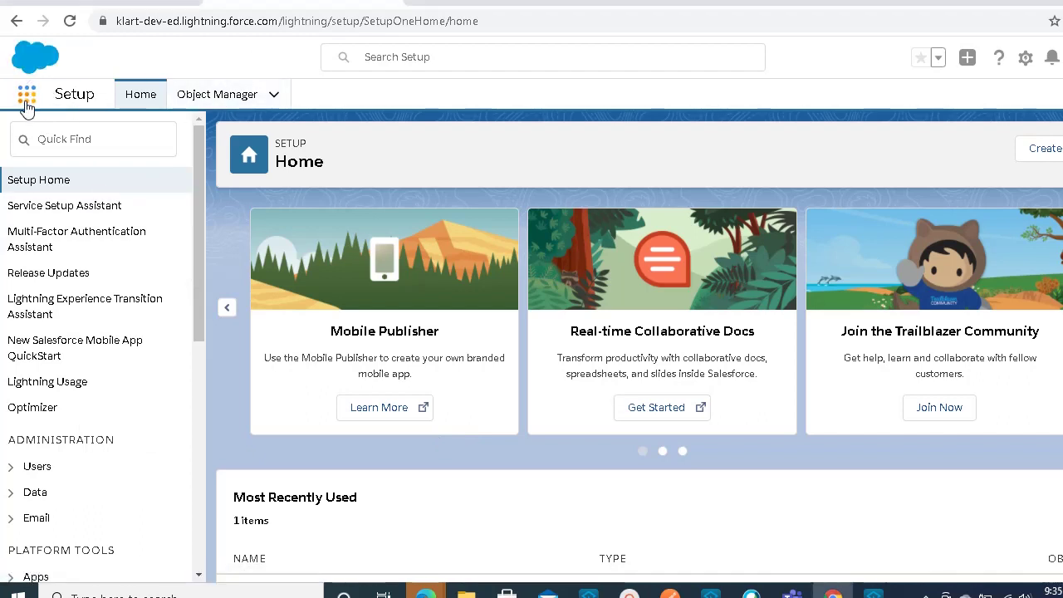
pyautogui.click(27, 95)
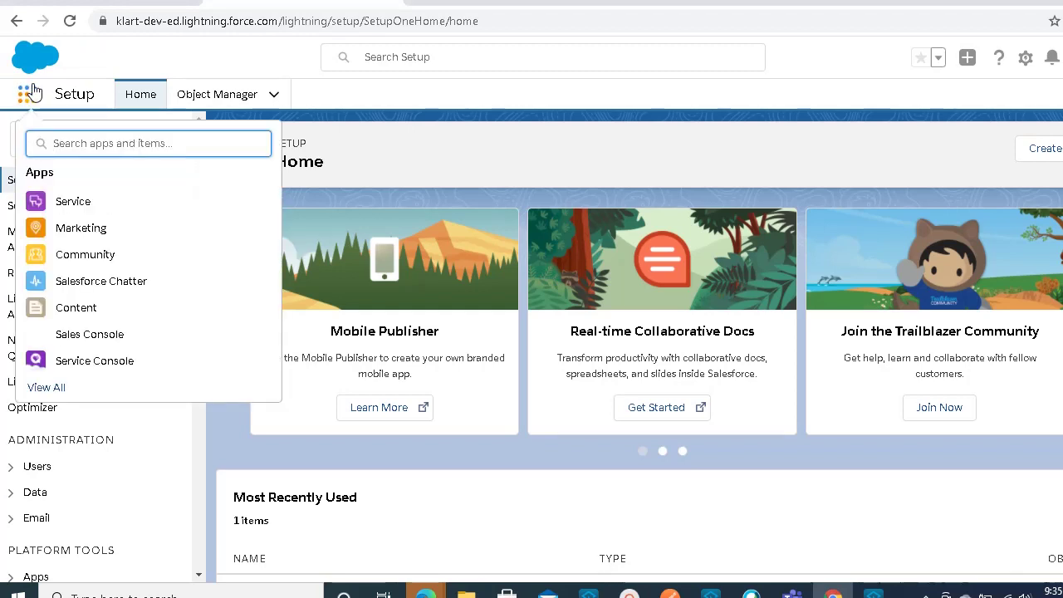
pyautogui.click(570, 19)
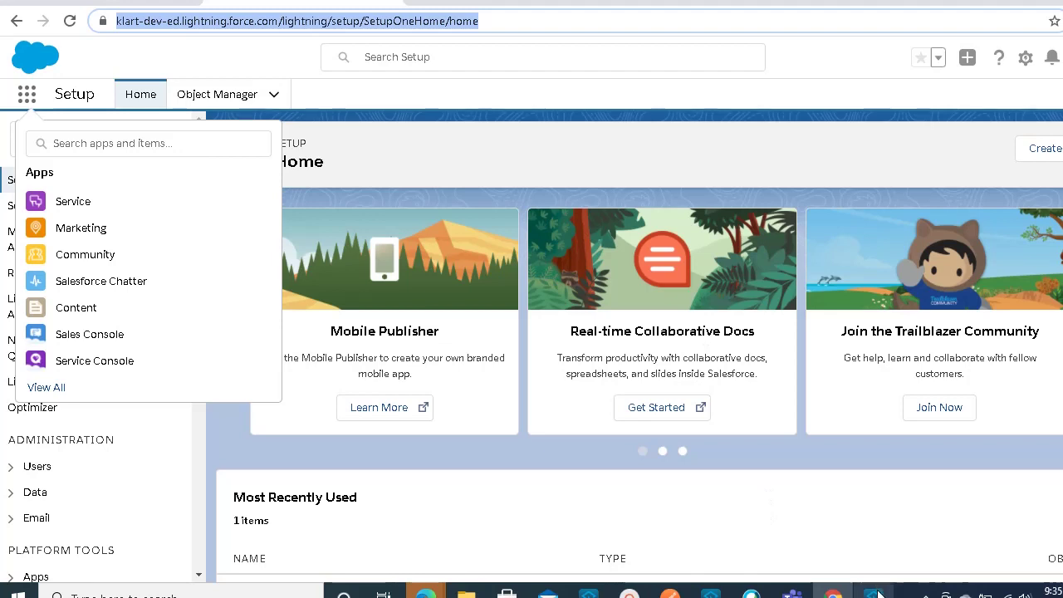
pyautogui.moveTo(876, 594)
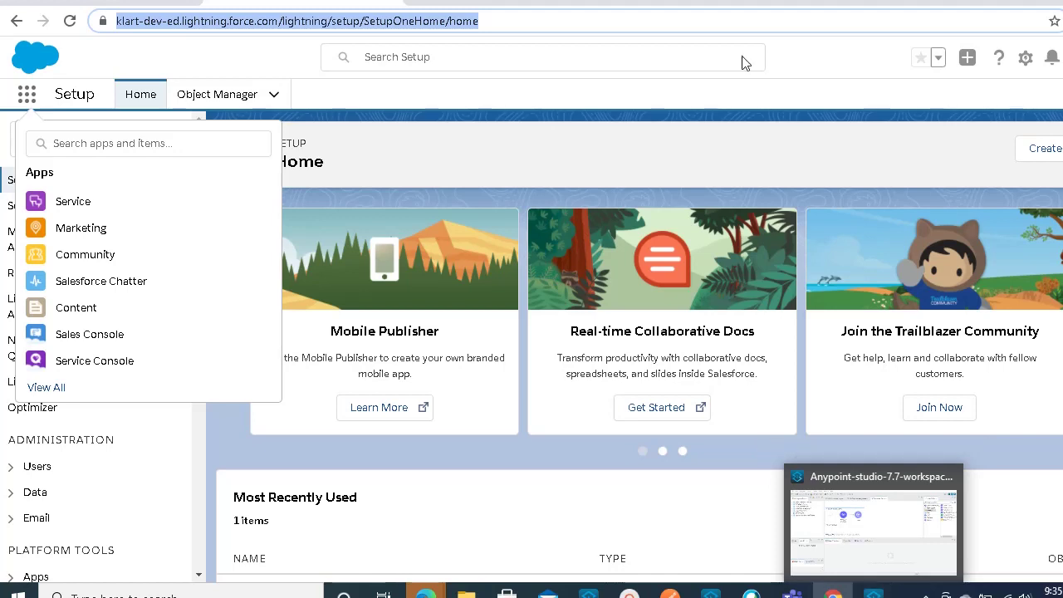
pyautogui.click(397, 101)
pyautogui.press('Escape')
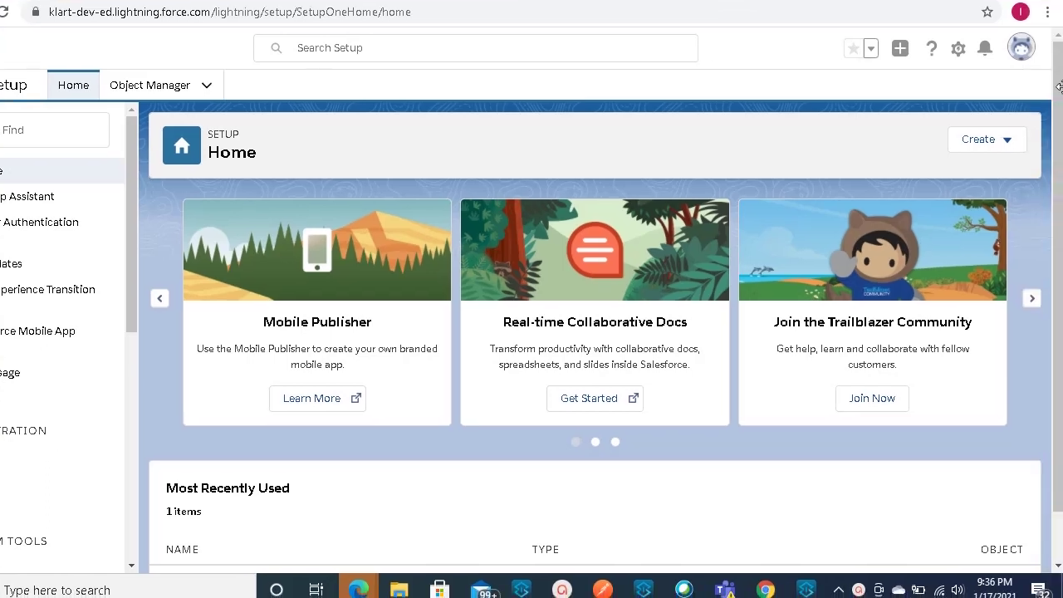
# - Reset the security token from My Personal Information > Reset My Security Token
pyautogui.click(1020, 48)
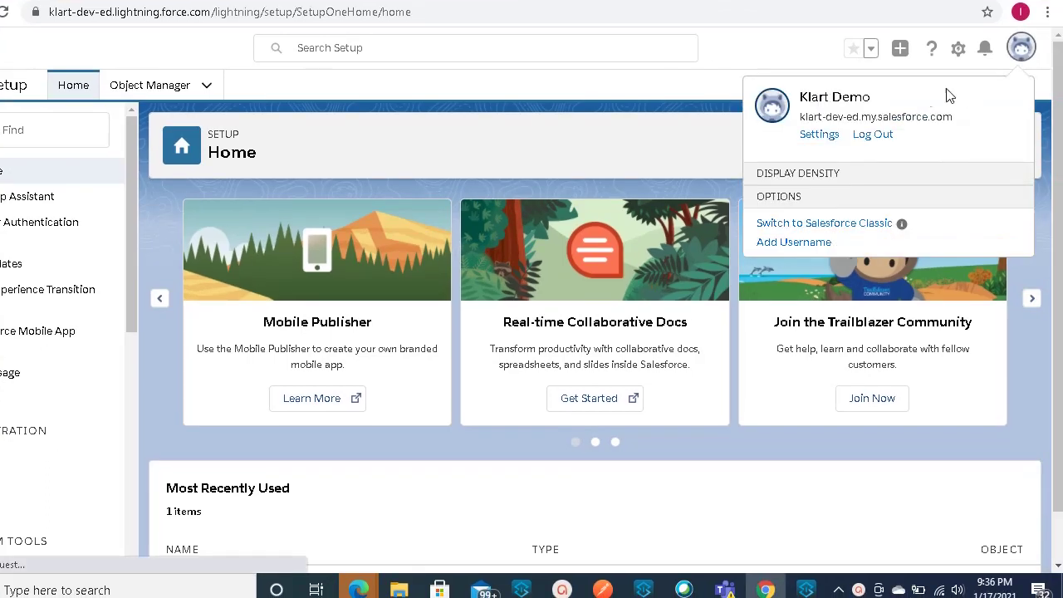
pyautogui.click(821, 140)
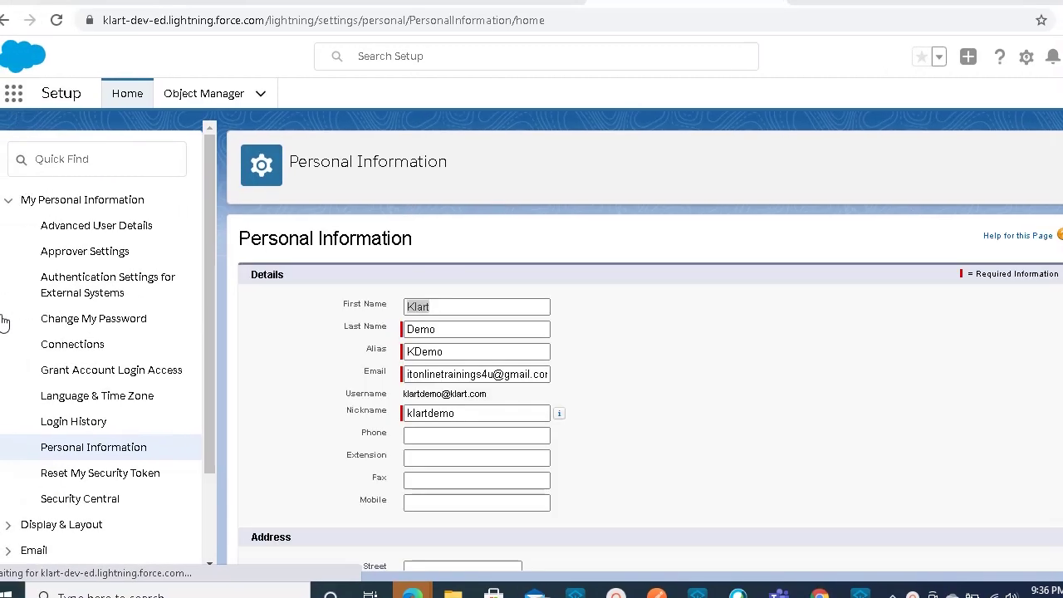
pyautogui.click(47, 154)
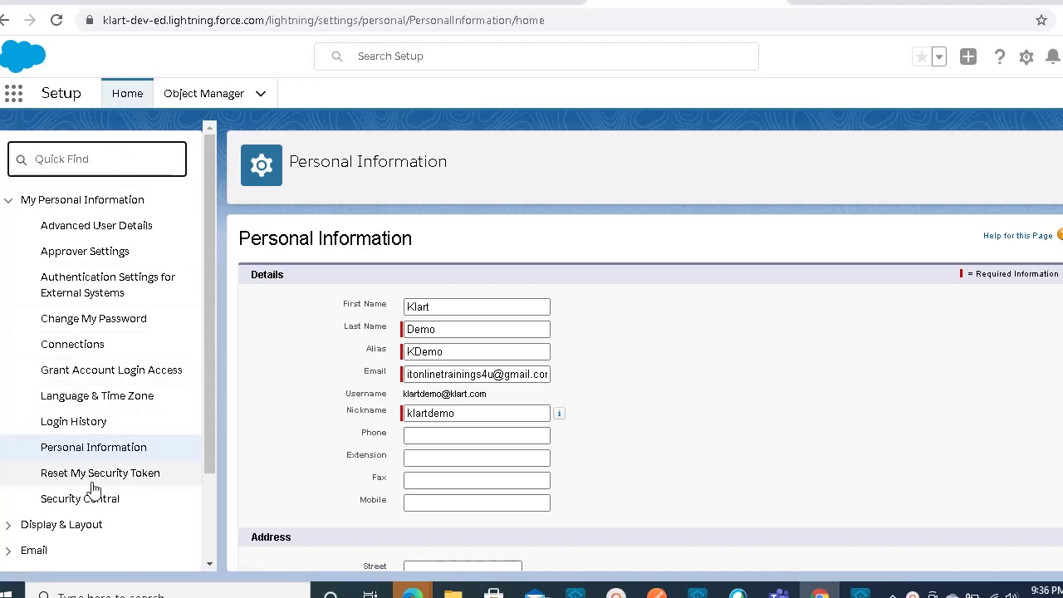
pyautogui.click(82, 482)
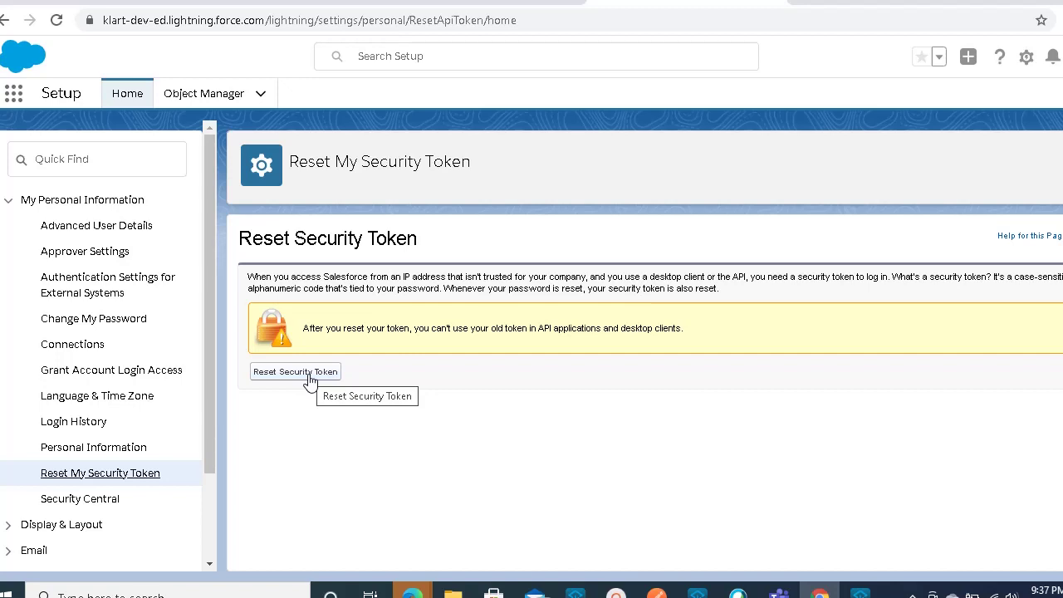
pyautogui.click(309, 377)
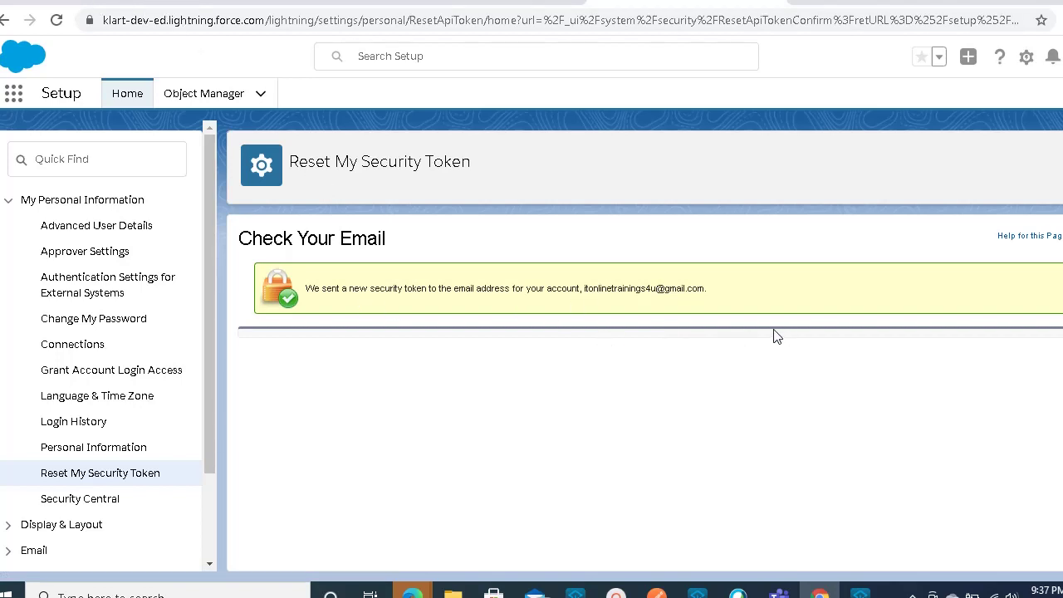
pyautogui.hotkey('ctrl', 'Tab')
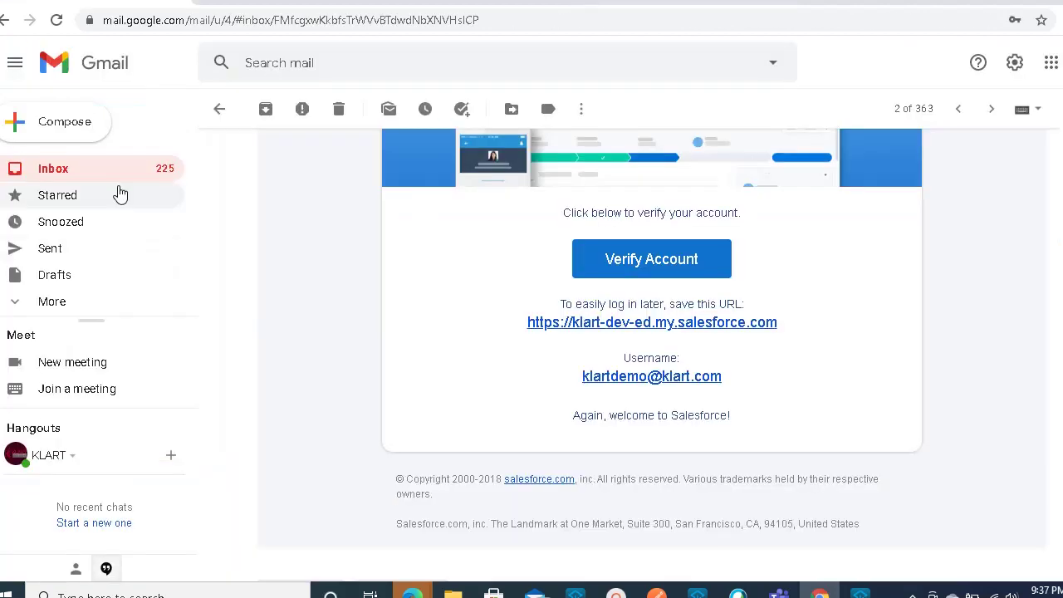
# - Read the 'Your new Salesforce security token' email for the token, then return to the inbox
pyautogui.click(108, 170)
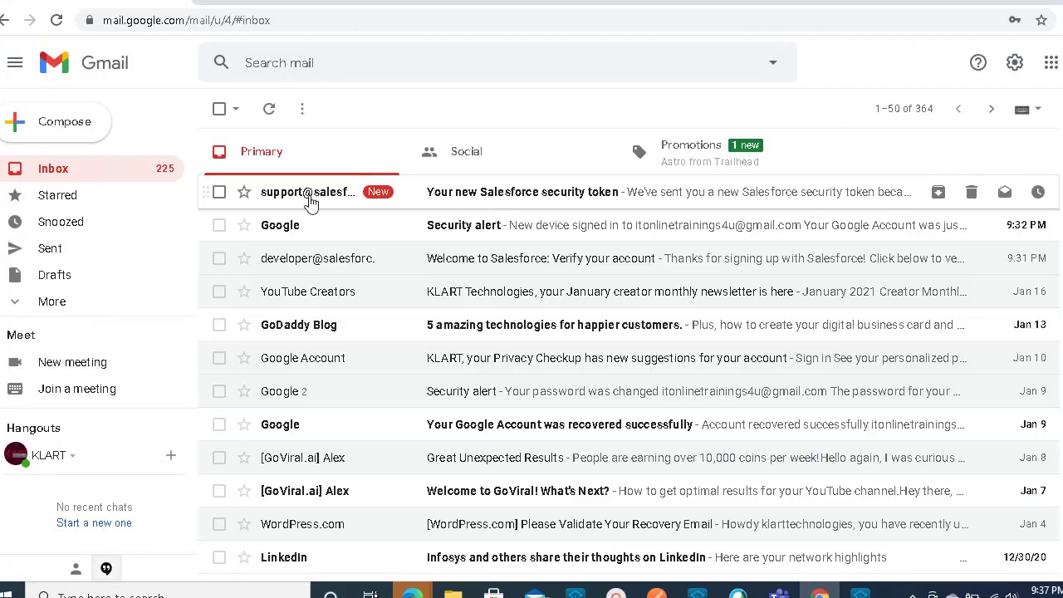
pyautogui.click(514, 199)
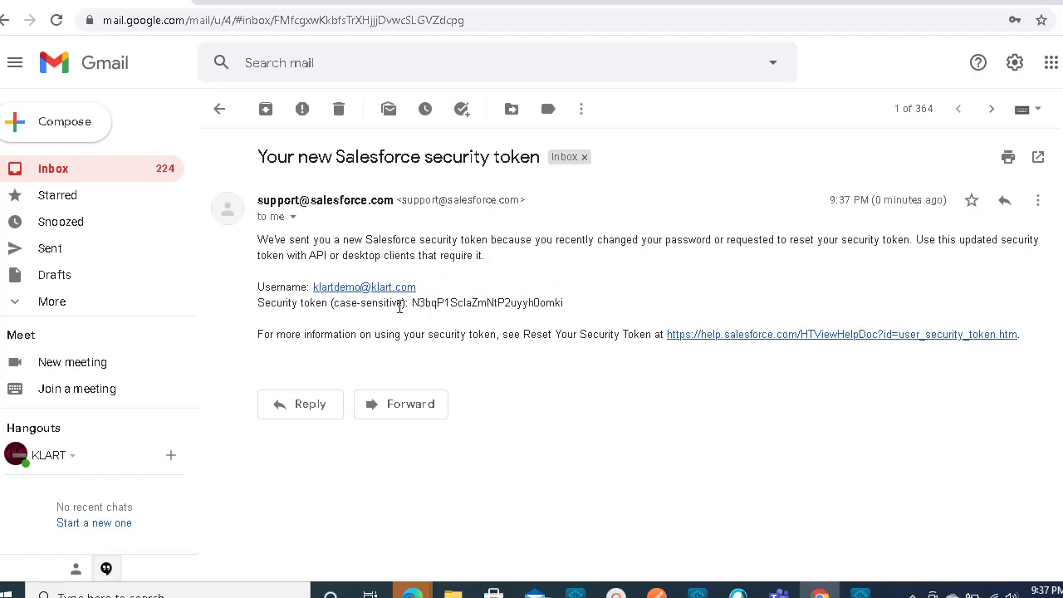
pyautogui.click(216, 117)
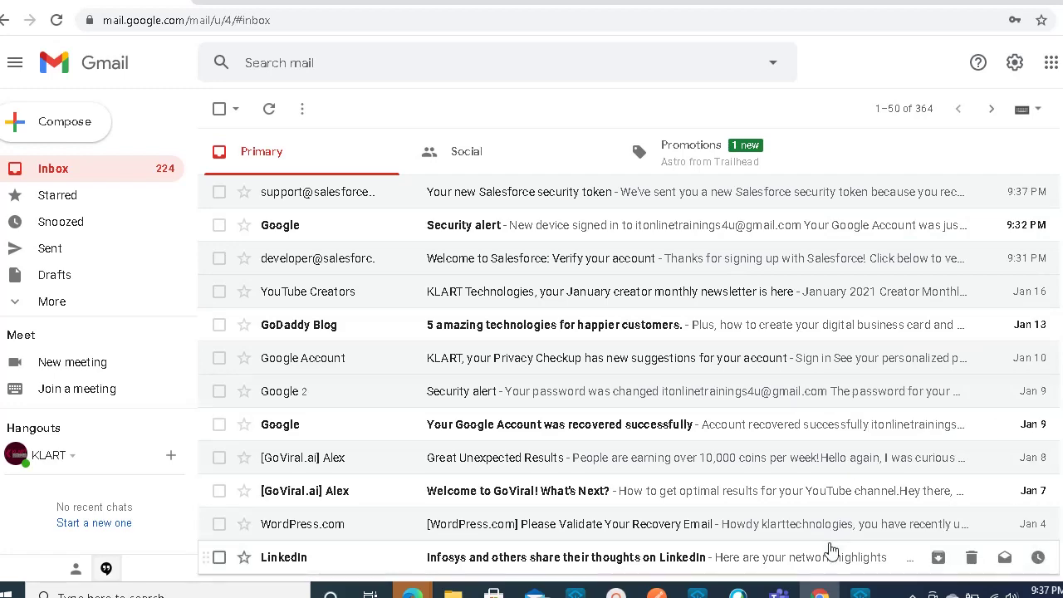
pyautogui.moveTo(861, 592)
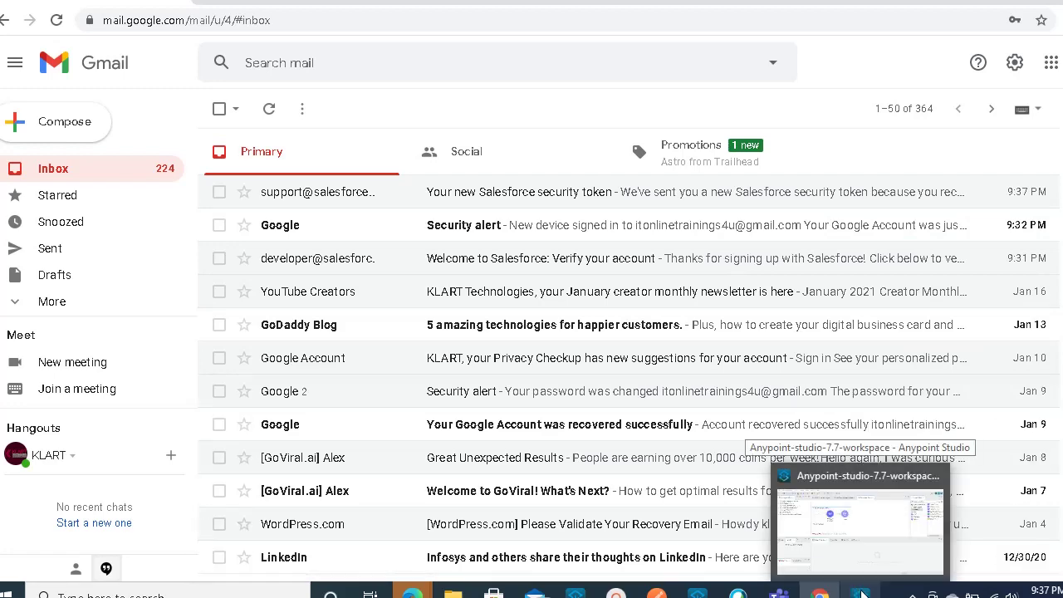
# - In Anypoint Studio, expand the salesforce-demo project to show its flow files under src/main/mule
pyautogui.click(861, 592)
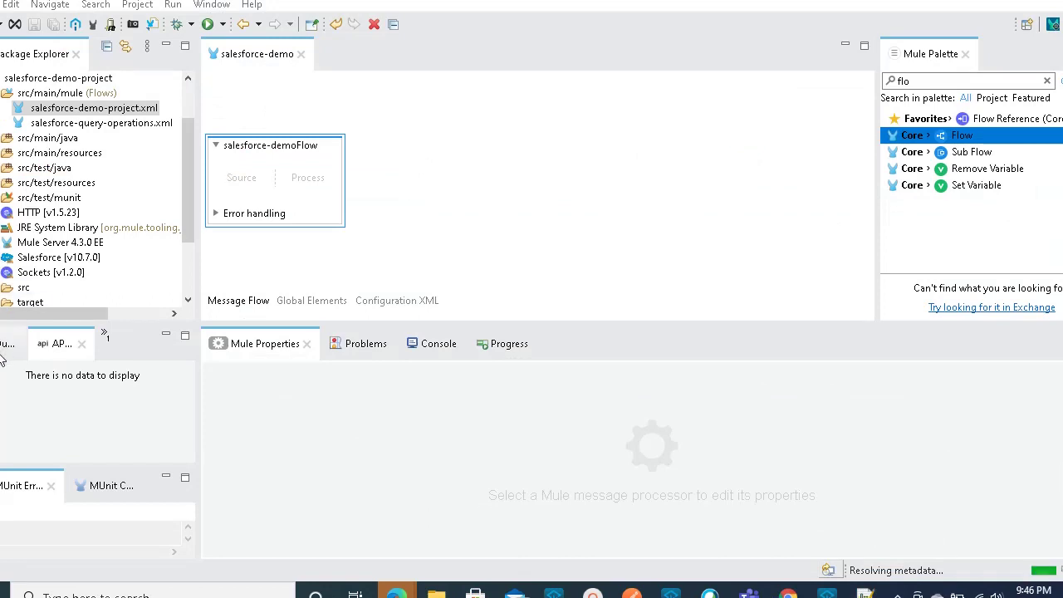
pyautogui.doubleClick(41, 79)
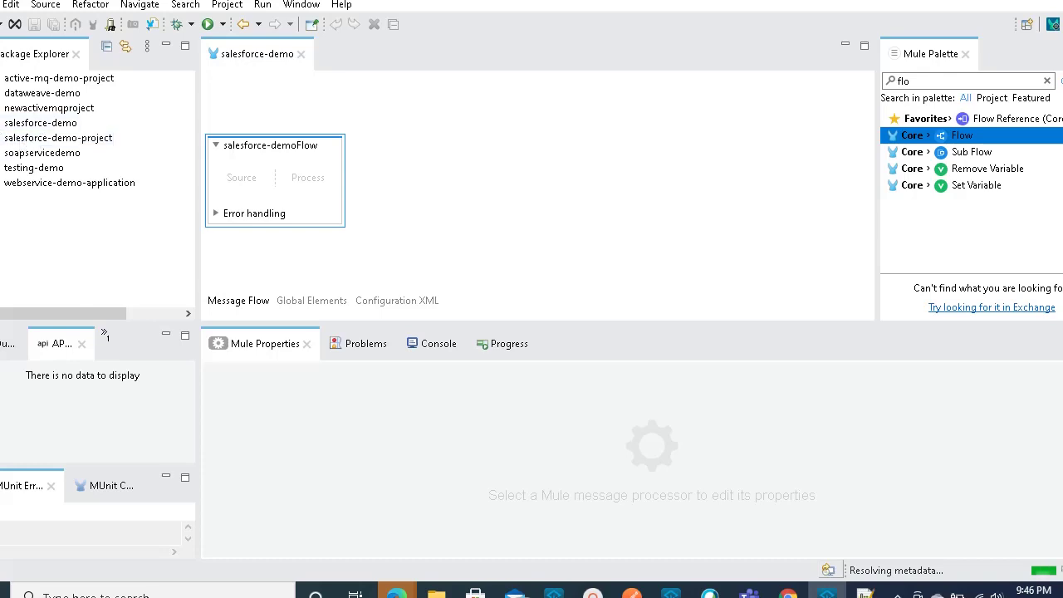
pyautogui.doubleClick(40, 123)
pyautogui.click(3, 95)
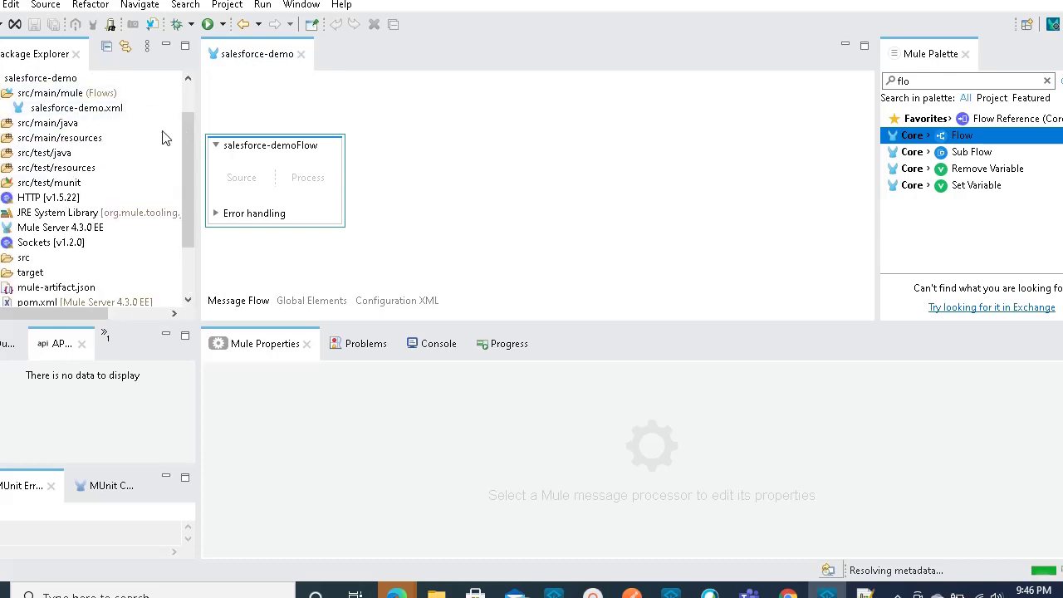
# - Filter the Mule Palette with the search text 'sale' to list Salesforce operations
pyautogui.click(1000, 79)
pyautogui.press('BackSpace')
pyautogui.press('BackSpace')
pyautogui.press('BackSpace')
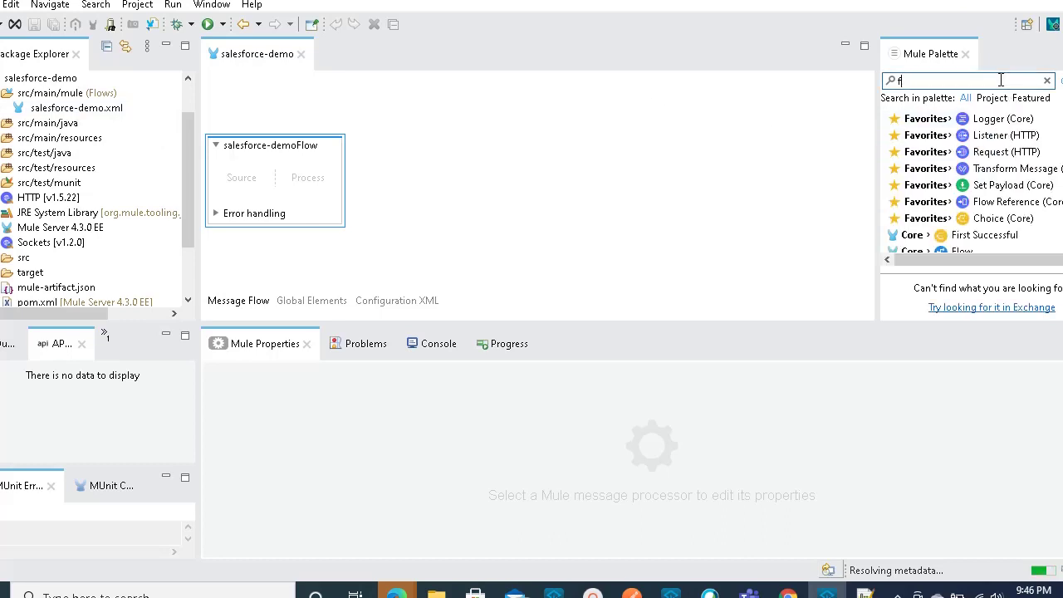
pyautogui.write('sales')
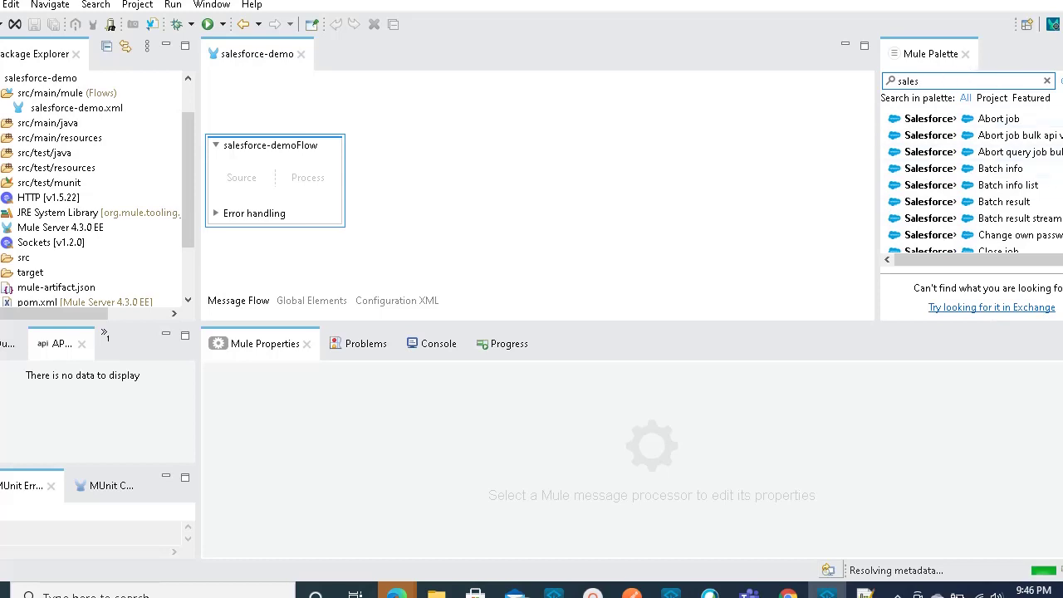
pyautogui.scroll(-3, 972, 182)
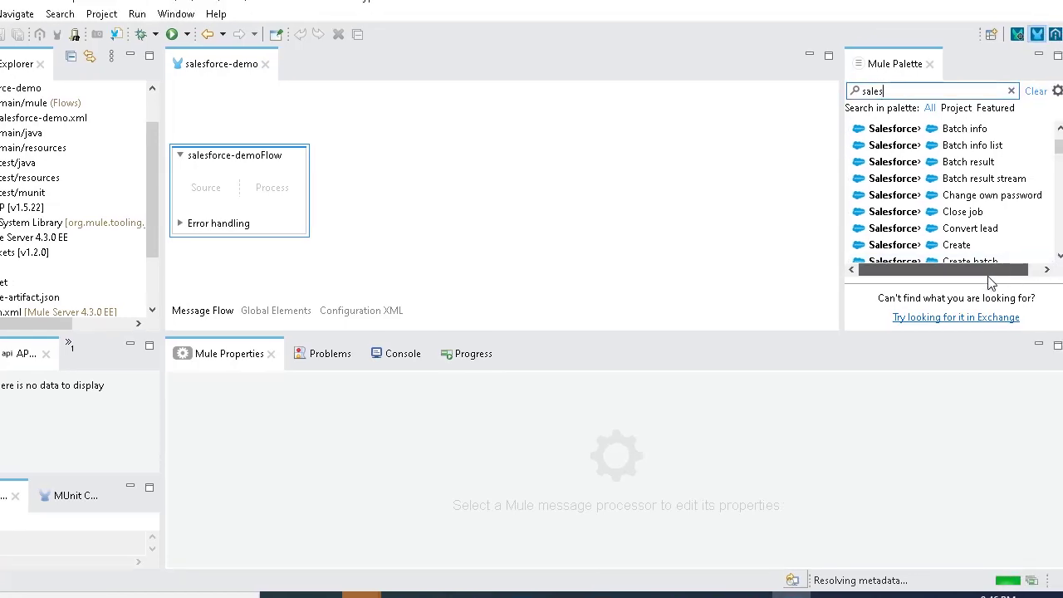
# - Scroll the palette to the Salesforce Query operation and drop it into the flow's Process area
pyautogui.click(1059, 256)
pyautogui.click(1059, 256)
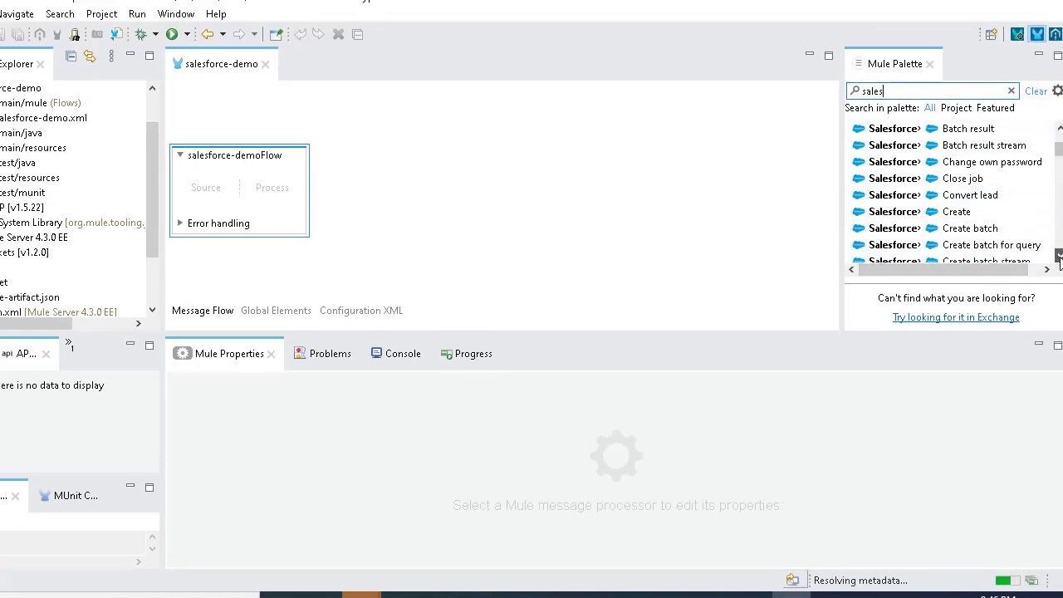
pyautogui.click(1059, 255)
pyautogui.click(1059, 256)
pyautogui.click(1059, 256)
pyautogui.click(1059, 255)
pyautogui.click(1060, 256)
pyautogui.click(1060, 255)
pyautogui.click(1060, 256)
pyautogui.click(1059, 256)
pyautogui.click(1059, 256)
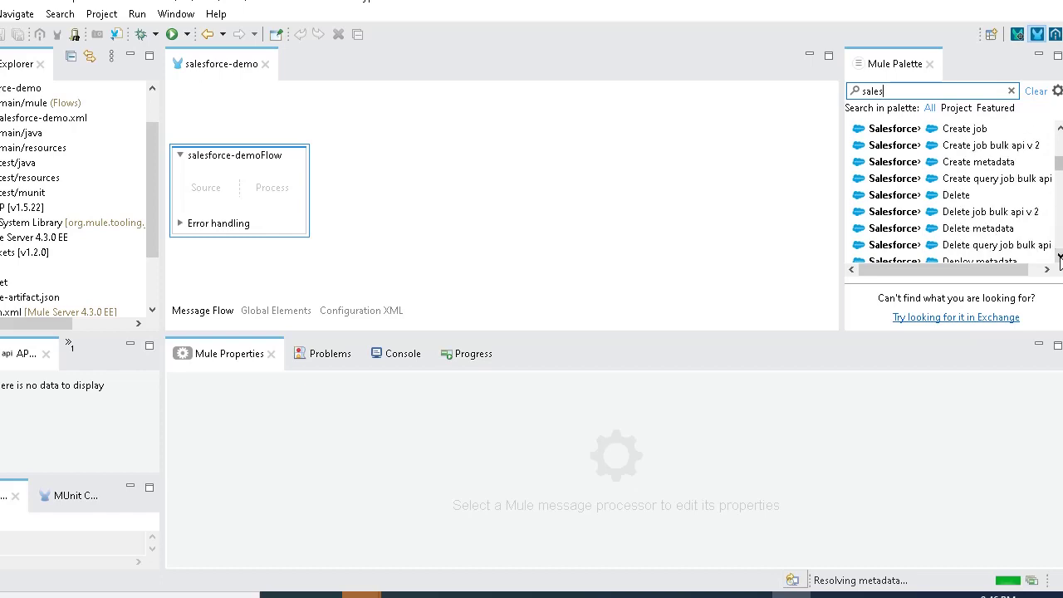
pyautogui.click(1060, 256)
pyautogui.click(1059, 256)
pyautogui.click(1060, 256)
pyautogui.click(1060, 256)
pyautogui.click(1059, 255)
pyautogui.click(1060, 256)
pyautogui.click(1059, 256)
pyautogui.click(1059, 255)
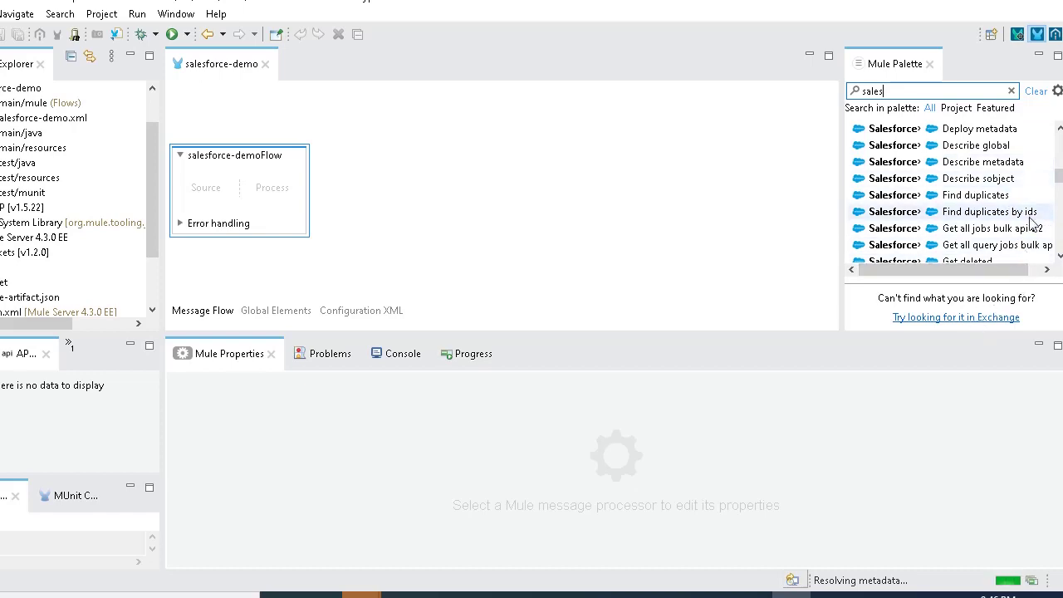
pyautogui.click(1060, 258)
pyautogui.click(1059, 257)
pyautogui.click(1059, 258)
pyautogui.click(1059, 257)
pyautogui.click(1059, 258)
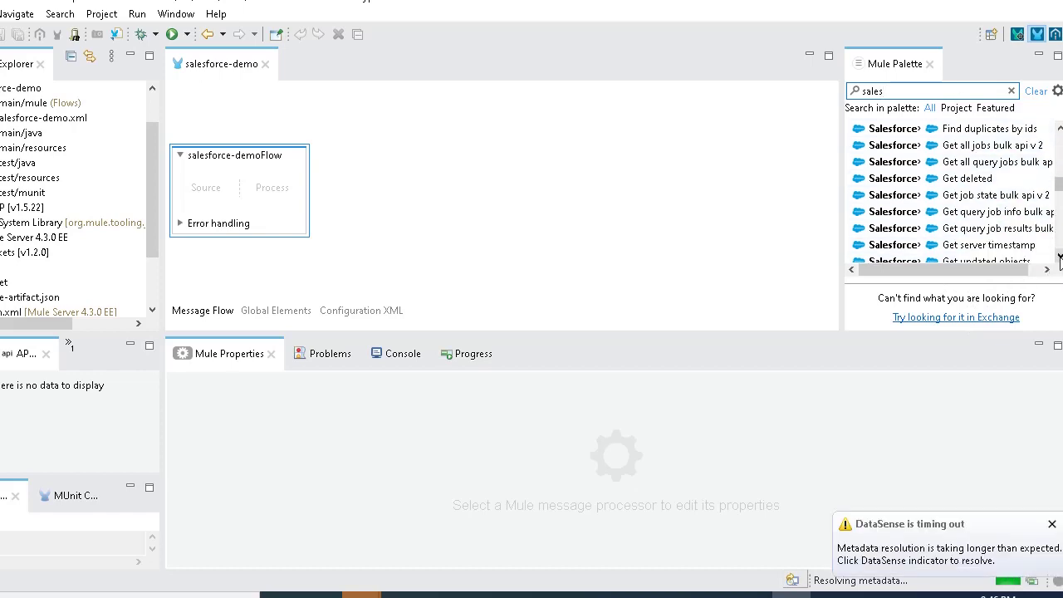
pyautogui.click(1059, 258)
pyautogui.click(1060, 257)
pyautogui.click(1059, 257)
pyautogui.click(1059, 258)
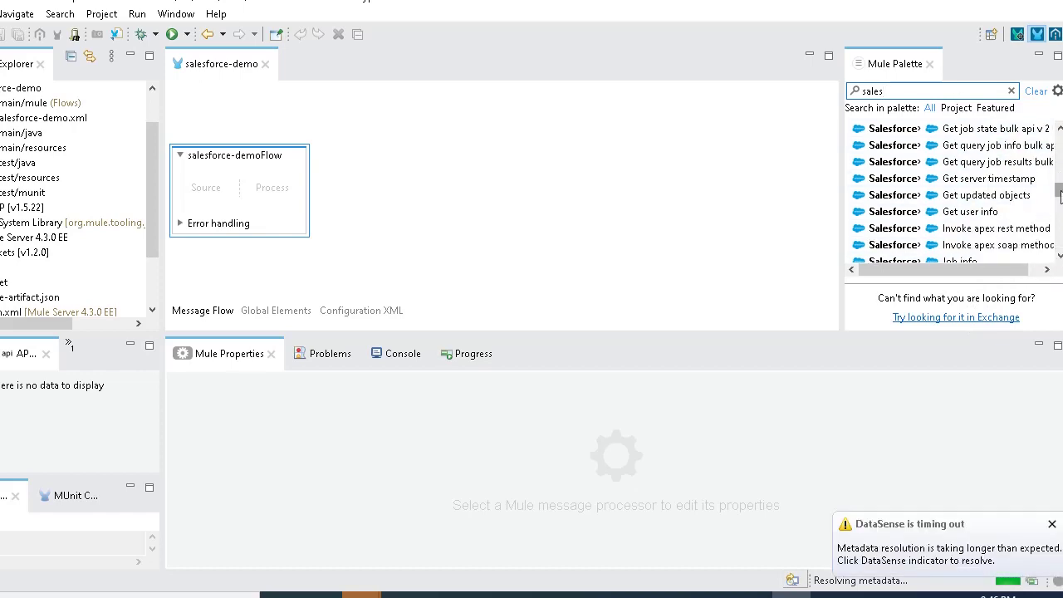
pyautogui.moveTo(1059, 193); pyautogui.dragTo(1056, 221)
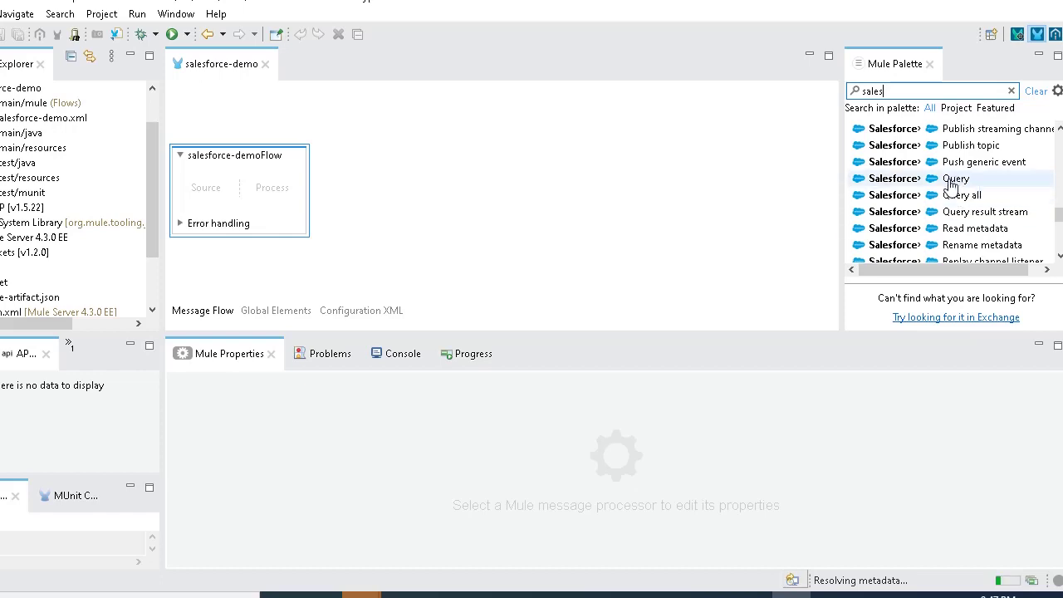
pyautogui.moveTo(951, 184); pyautogui.dragTo(266, 185)
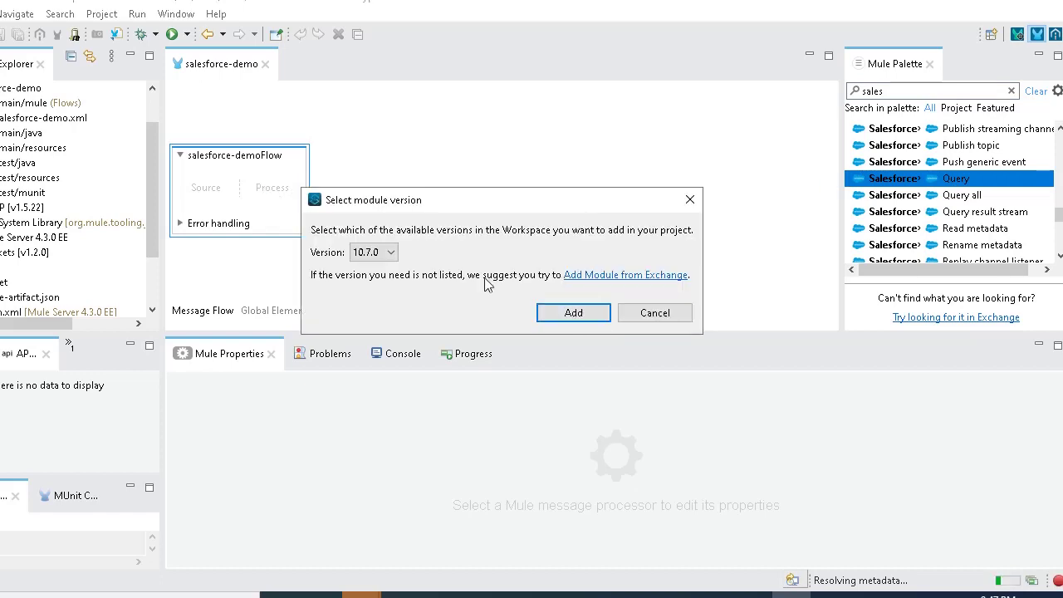
# - Choose Salesforce module version 10.7.0 and add it to the salesforce-demo project
pyautogui.click(392, 253)
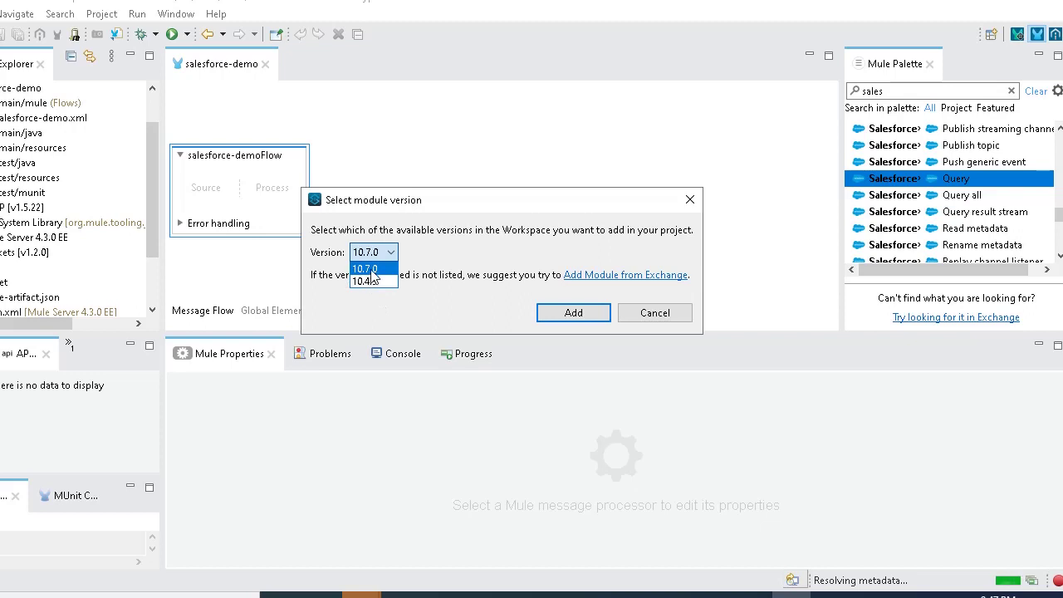
pyautogui.click(375, 269)
pyautogui.click(573, 313)
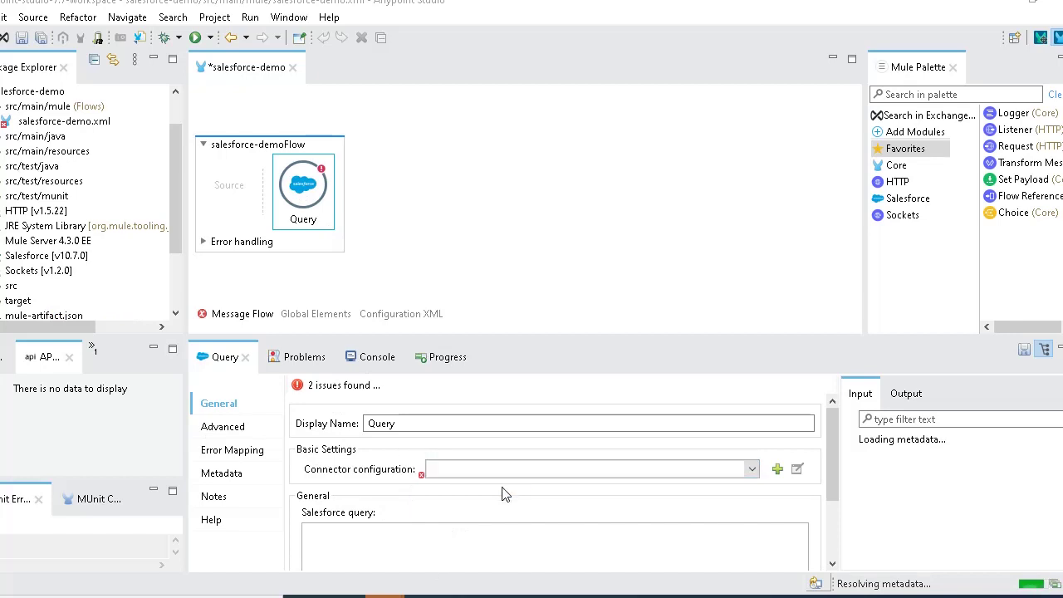
# - Create a new Salesforce connector configuration and review its available connection types
pyautogui.click(778, 469)
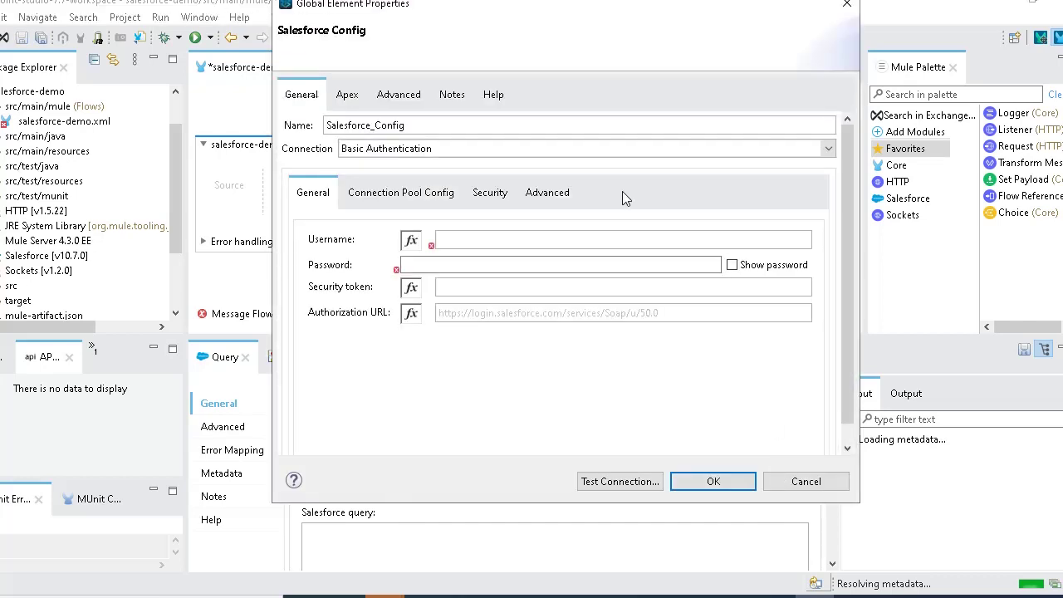
pyautogui.click(384, 154)
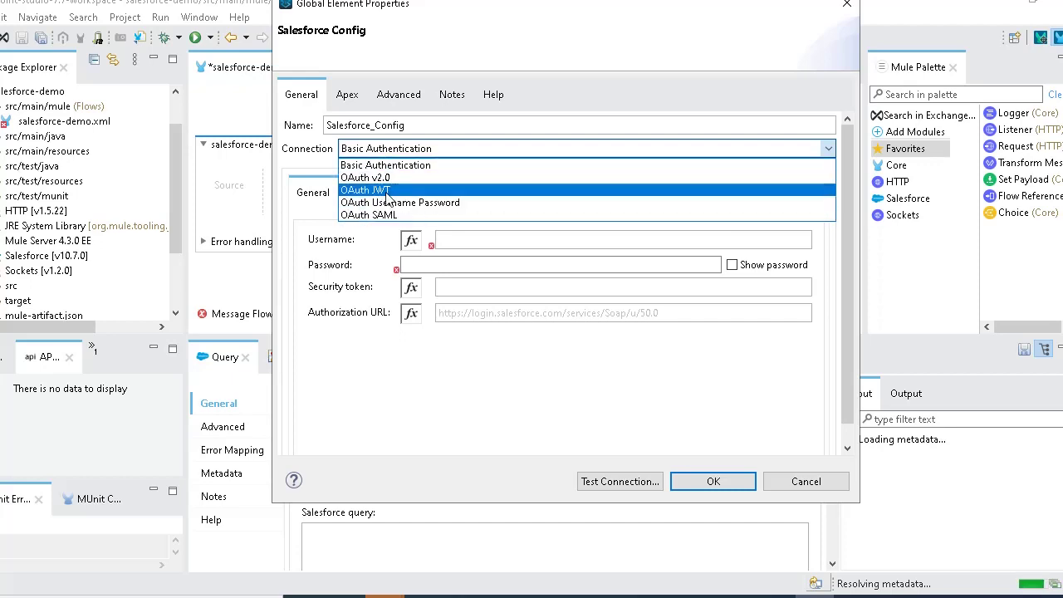
pyautogui.click(396, 368)
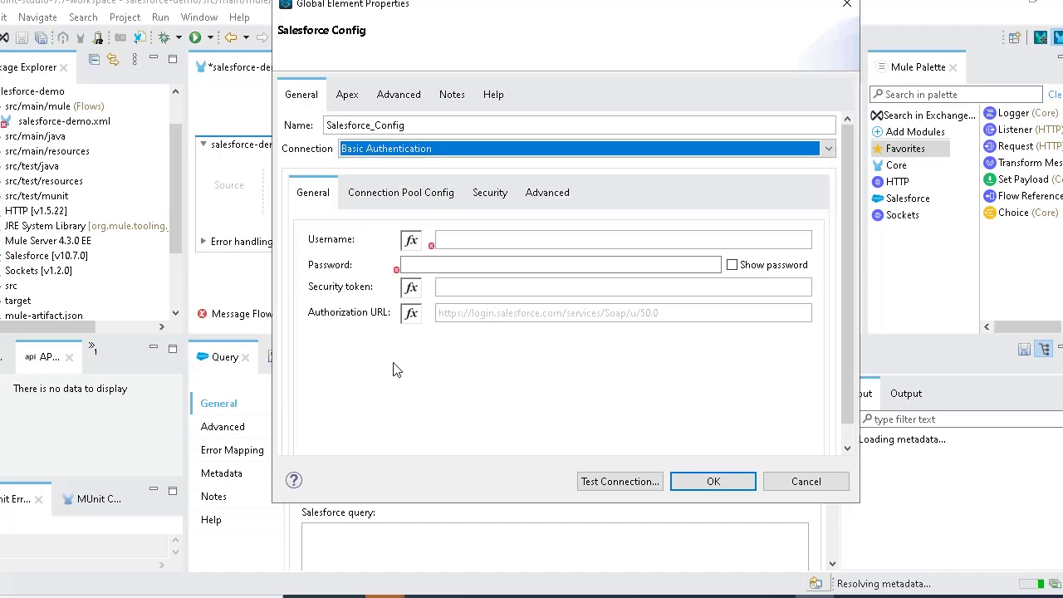
pyautogui.click(416, 151)
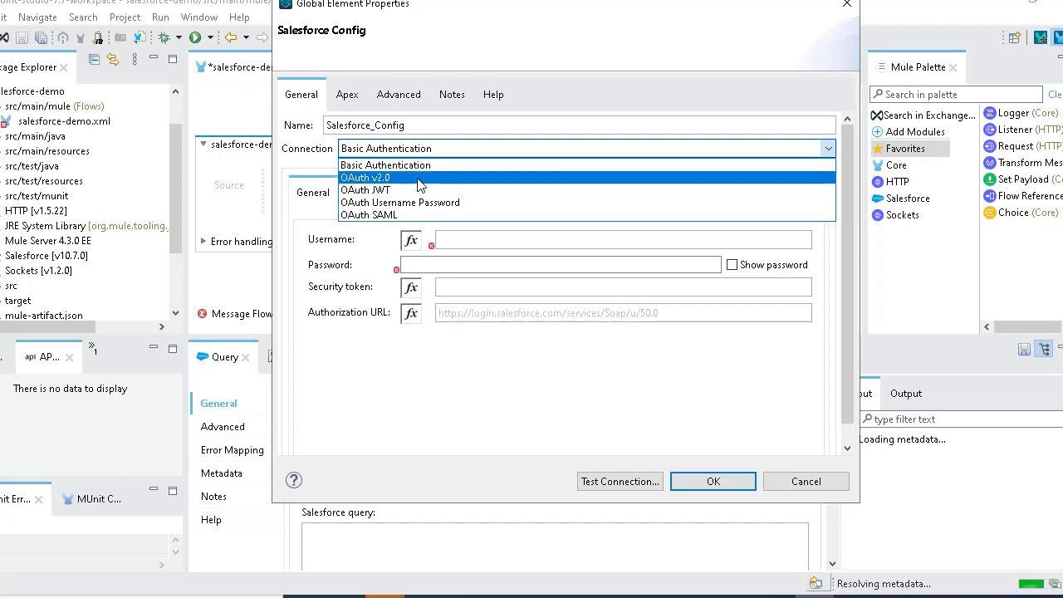
pyautogui.click(437, 205)
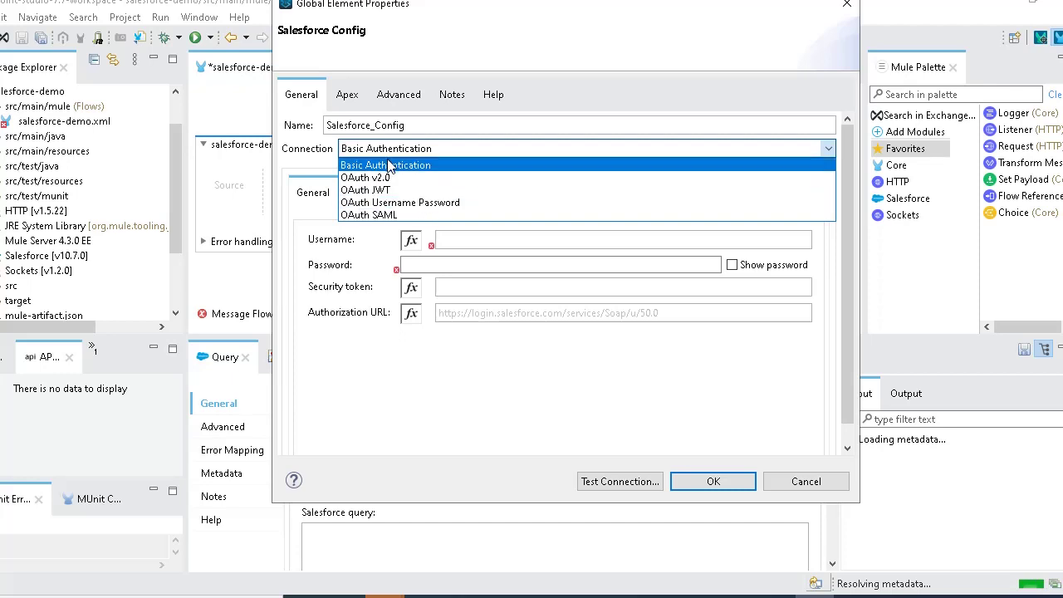
pyautogui.click(388, 165)
# - Try OAuth v2.0, OAuth JWT and OAuth Username Password, then settle on Basic Authentication and move to Username
pyautogui.click(432, 154)
pyautogui.click(400, 176)
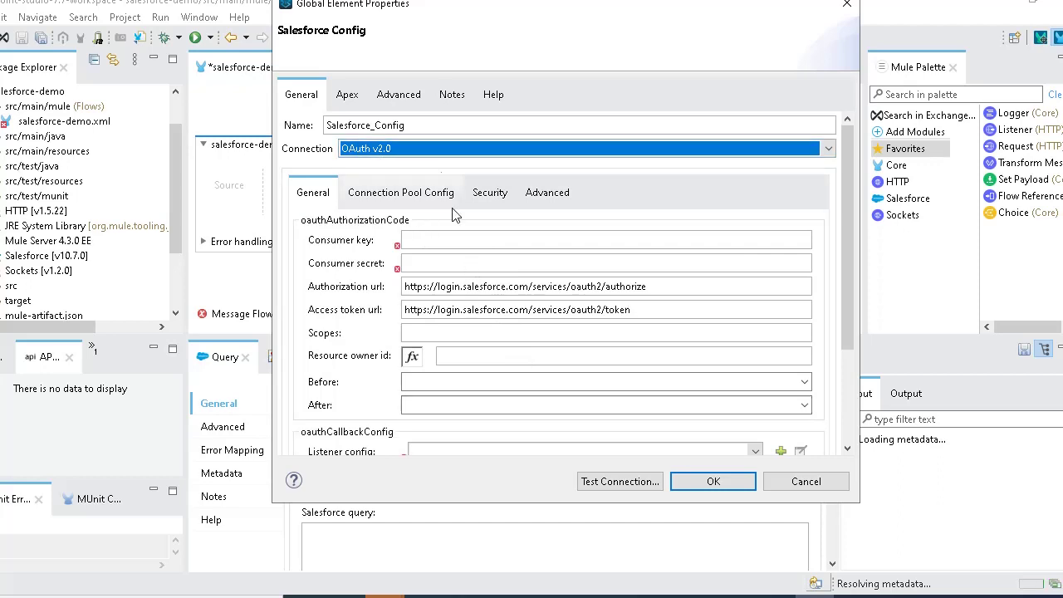
pyautogui.click(423, 141)
pyautogui.click(400, 193)
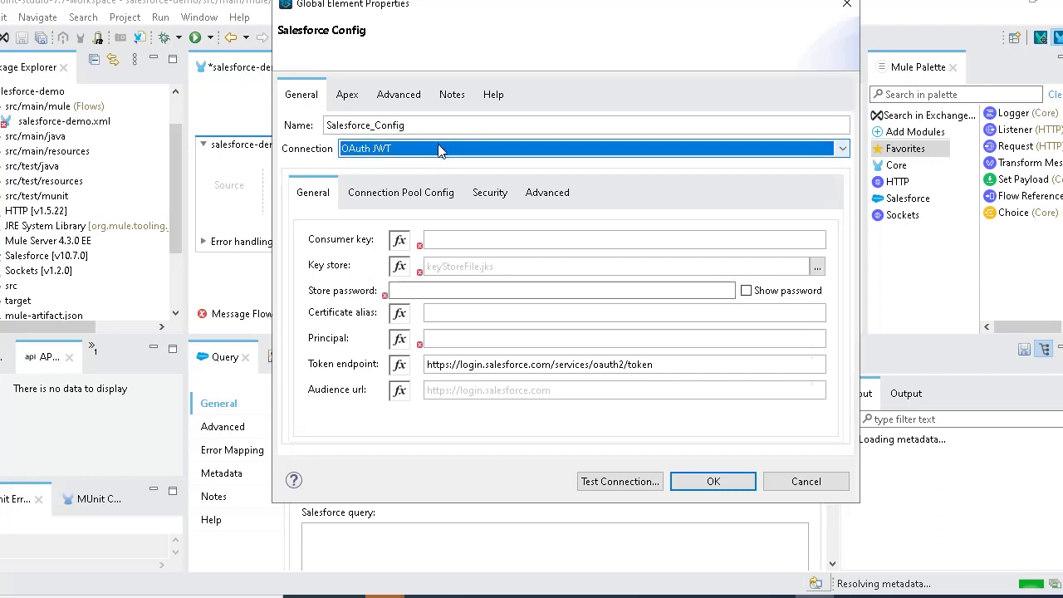
pyautogui.click(438, 149)
pyautogui.click(402, 204)
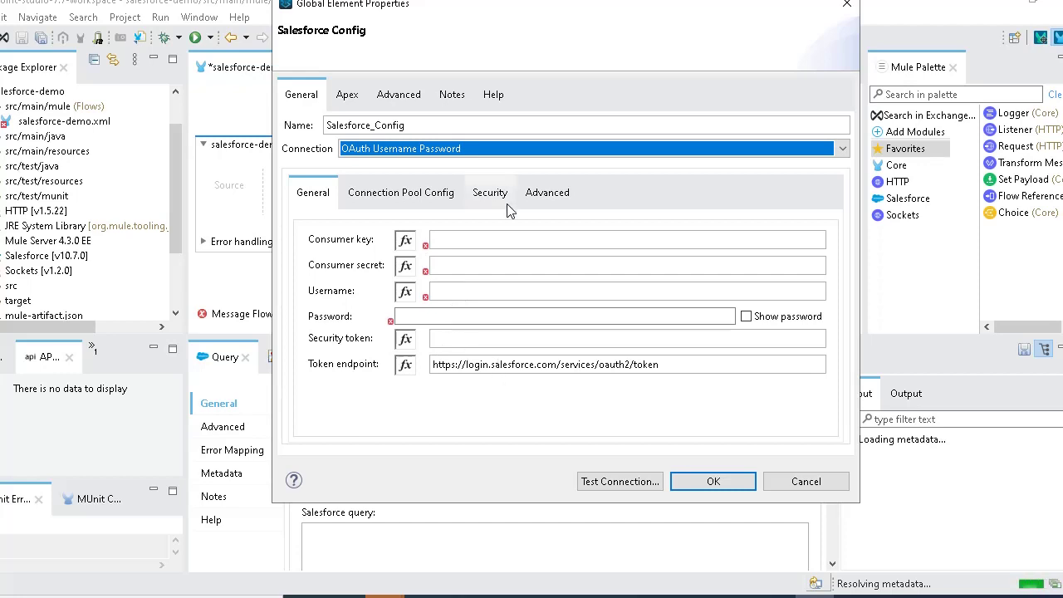
pyautogui.click(474, 150)
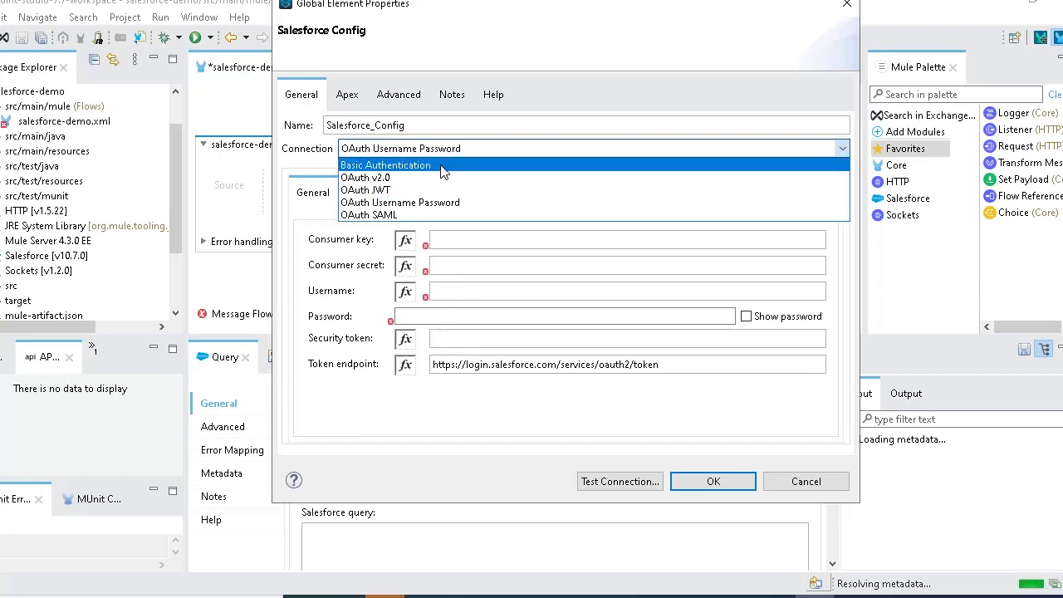
pyautogui.click(443, 168)
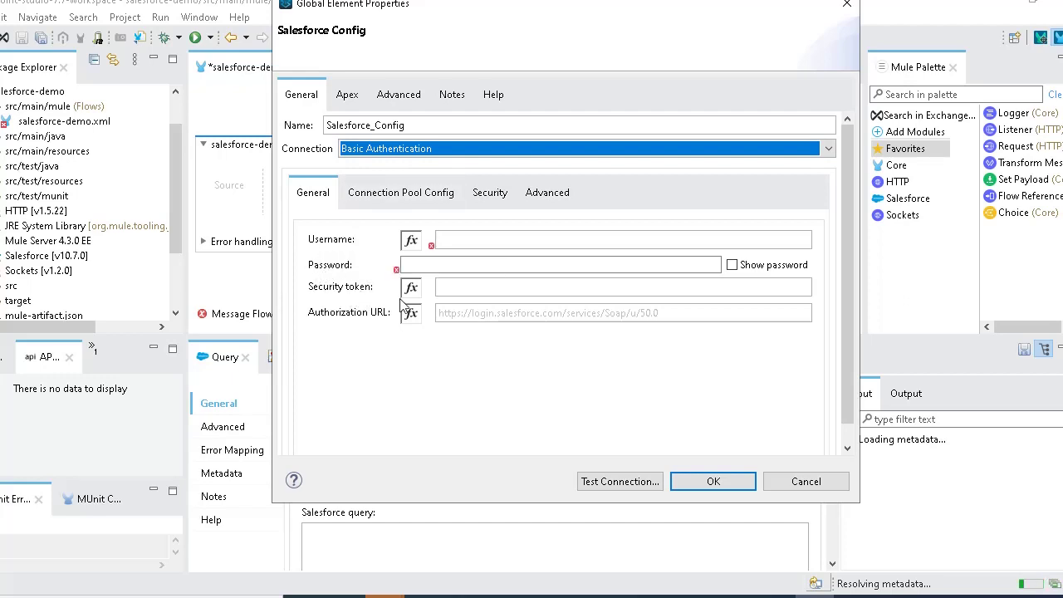
pyautogui.click(466, 238)
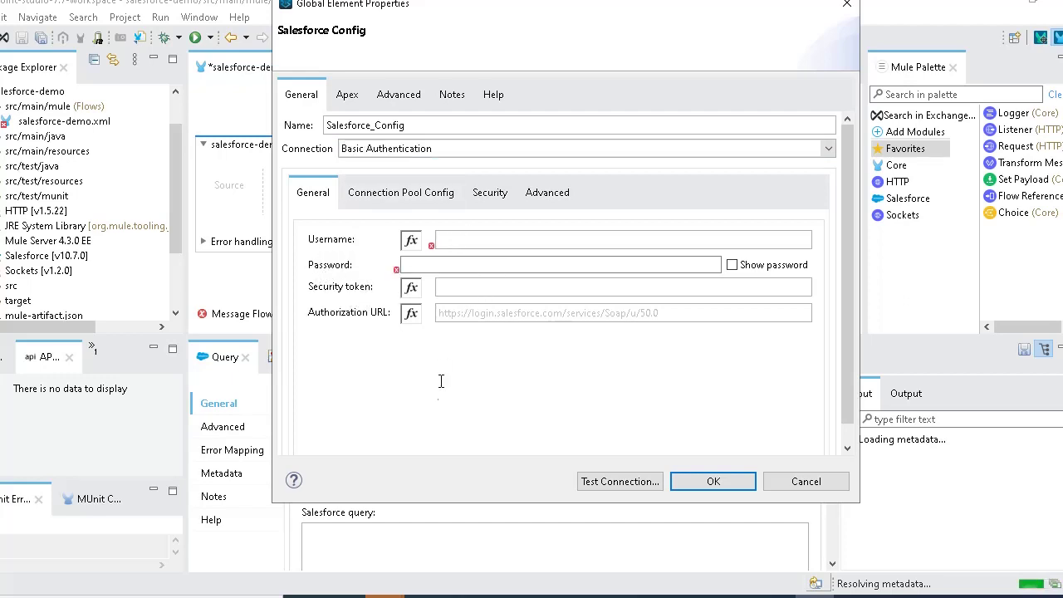
# - Open the 'Welcome to Salesforce: Verify your account' email in Gmail, then return to Studio
pyautogui.moveTo(385, 593)
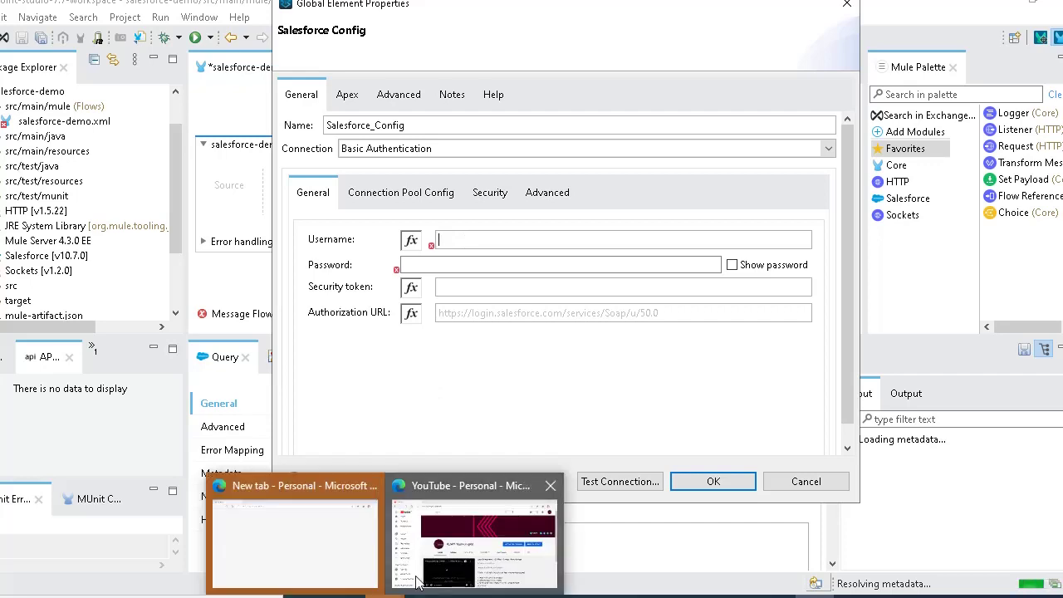
pyautogui.click(697, 592)
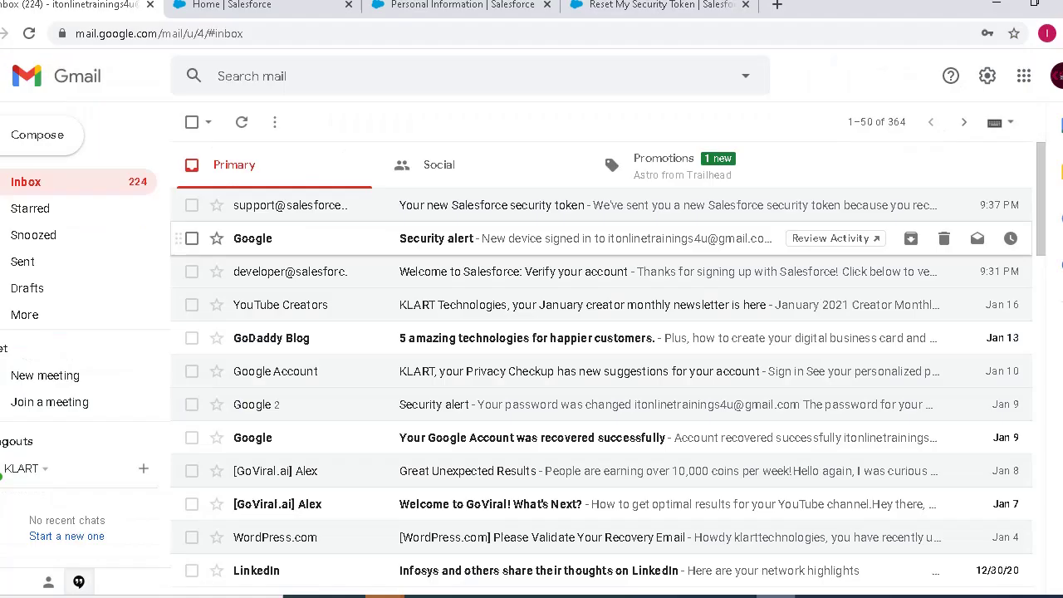
pyautogui.click(489, 276)
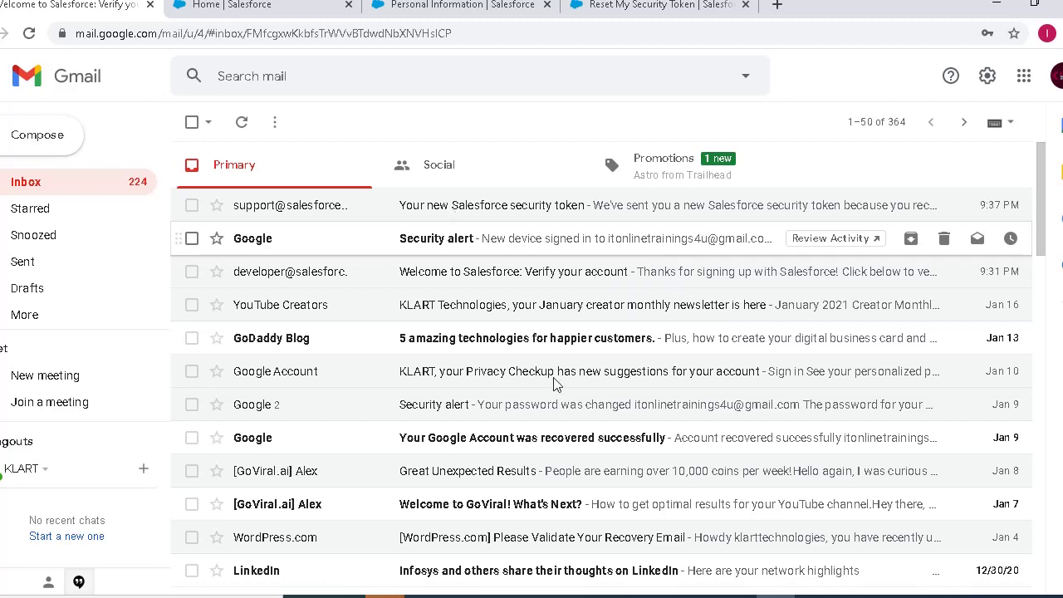
pyautogui.hotkey('alt', 'Tab')
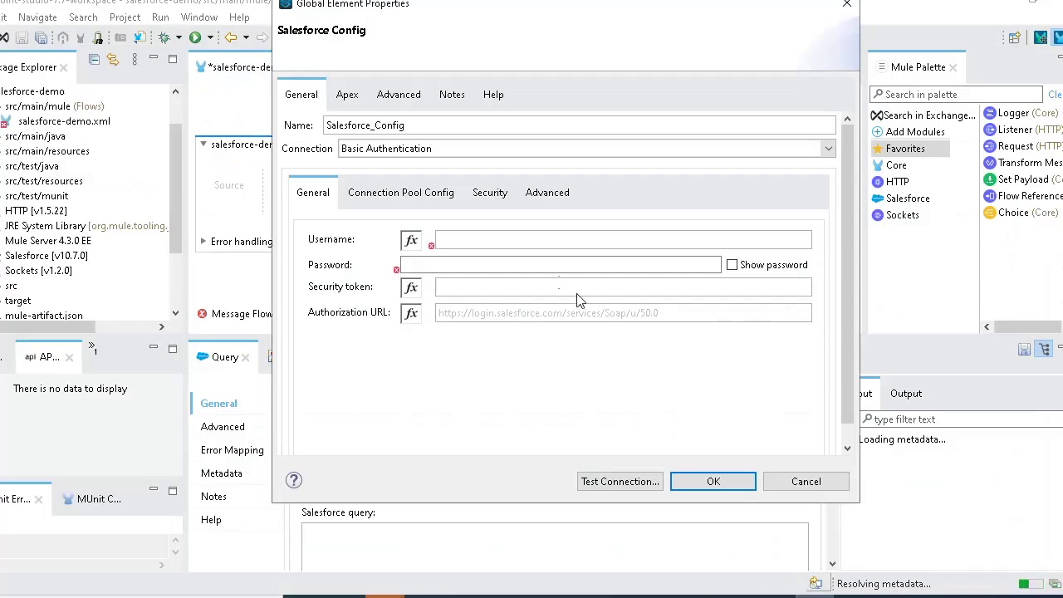
# - Enter the account password and paste the Salesforce username copied from the verification email
pyautogui.click(526, 264)
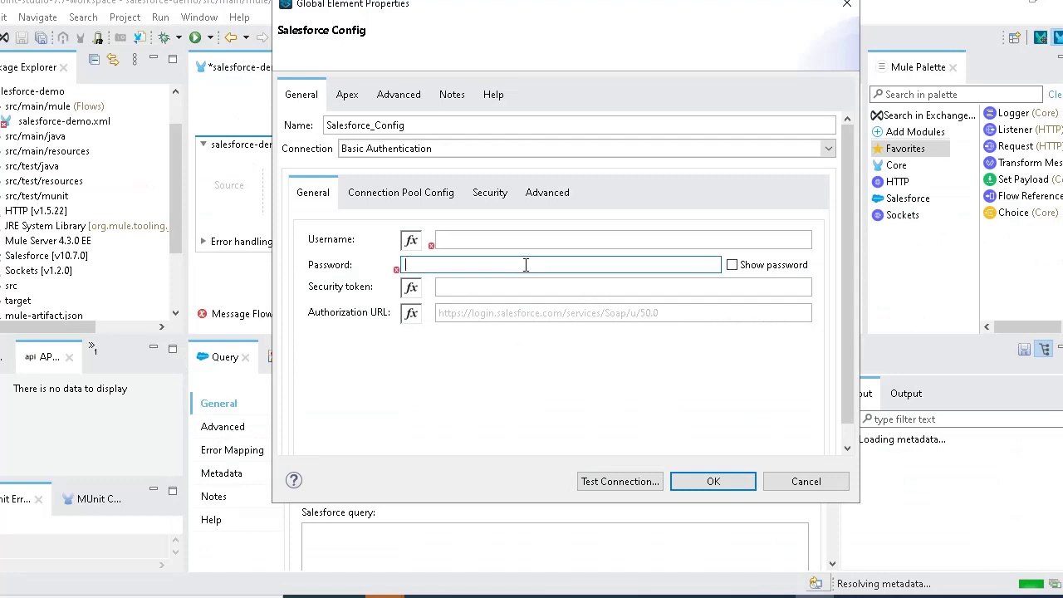
pyautogui.write('•••••')
pyautogui.click(531, 287)
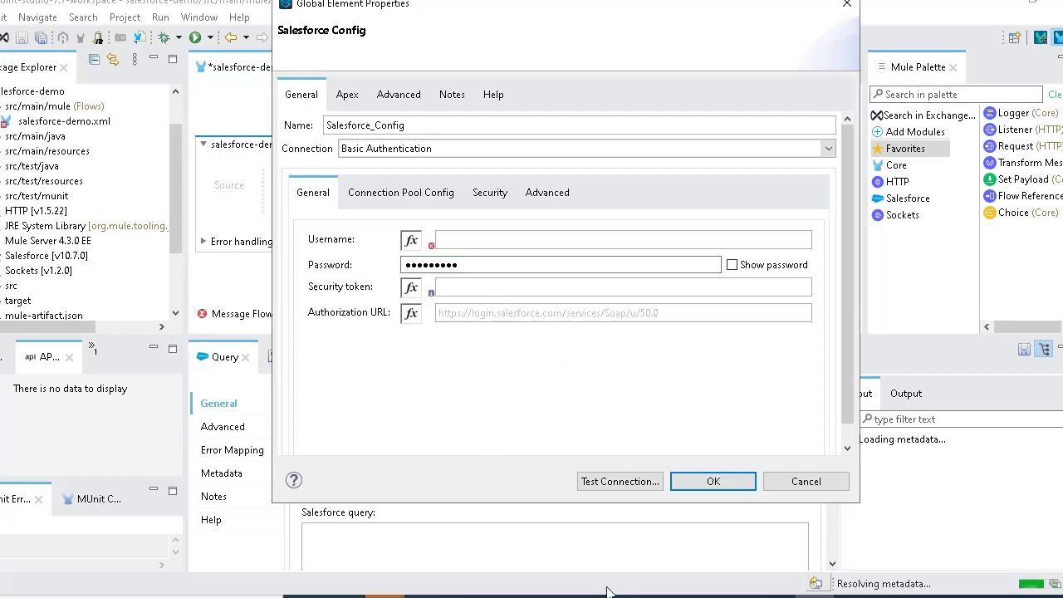
pyautogui.hotkey('alt', 'Tab')
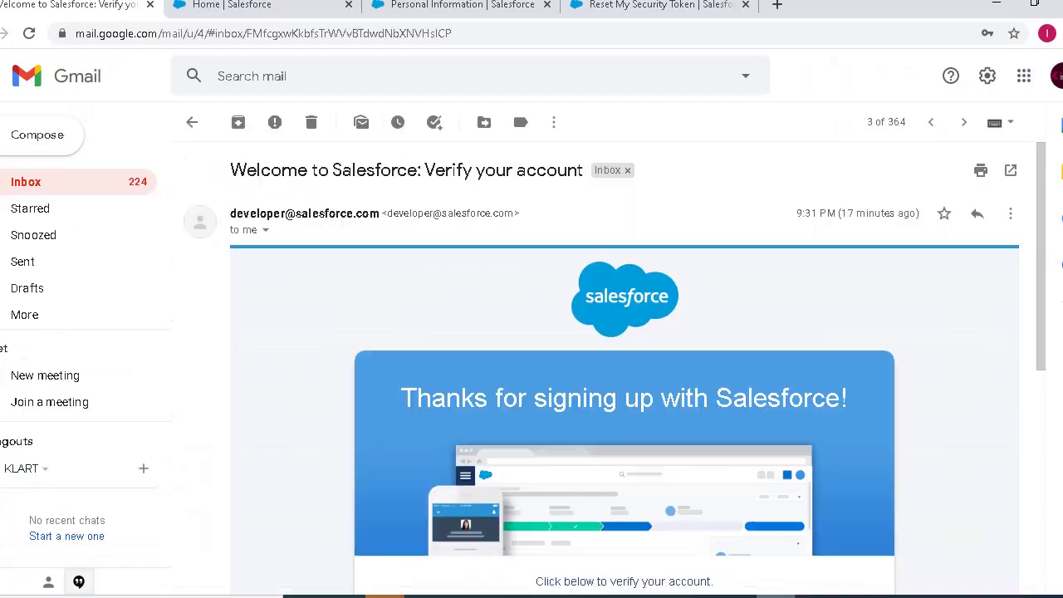
pyautogui.moveTo(1046, 355); pyautogui.dragTo(1043, 513)
pyautogui.moveTo(704, 433); pyautogui.dragTo(552, 438)
pyautogui.hotkey('ctrl', 'c')
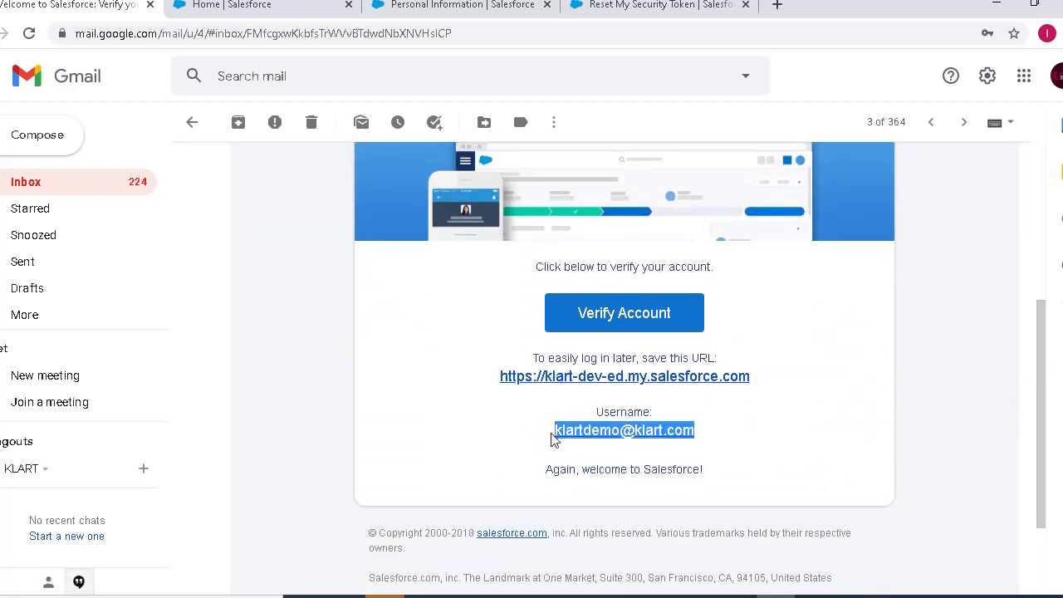
pyautogui.click(813, 594)
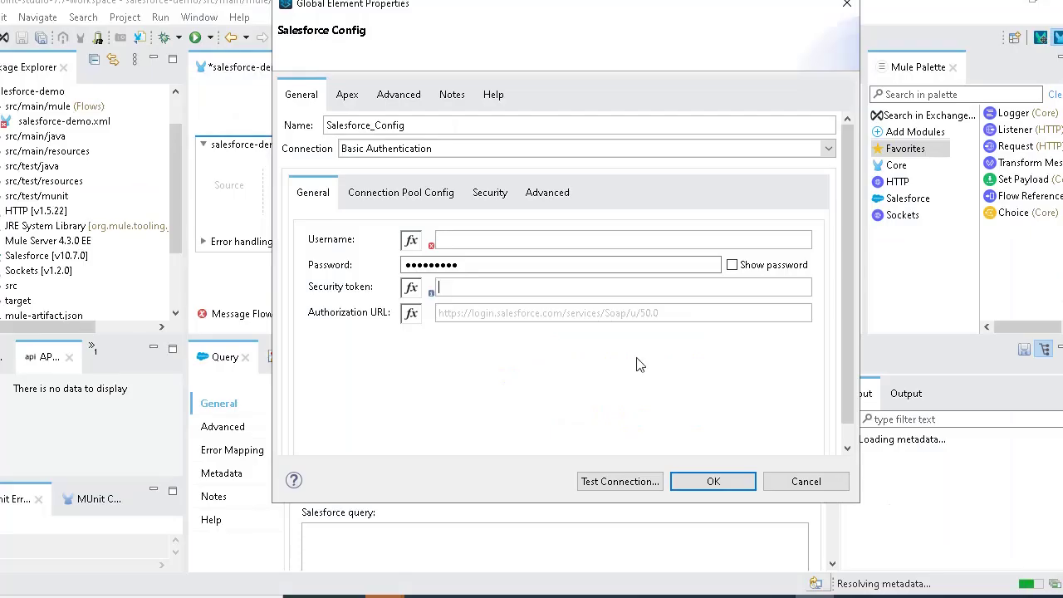
pyautogui.hotkey('ctrl', 'v')
pyautogui.click(475, 287)
# - Copy the security token from the new Salesforce token email and paste it into Security token
pyautogui.moveTo(775, 594)
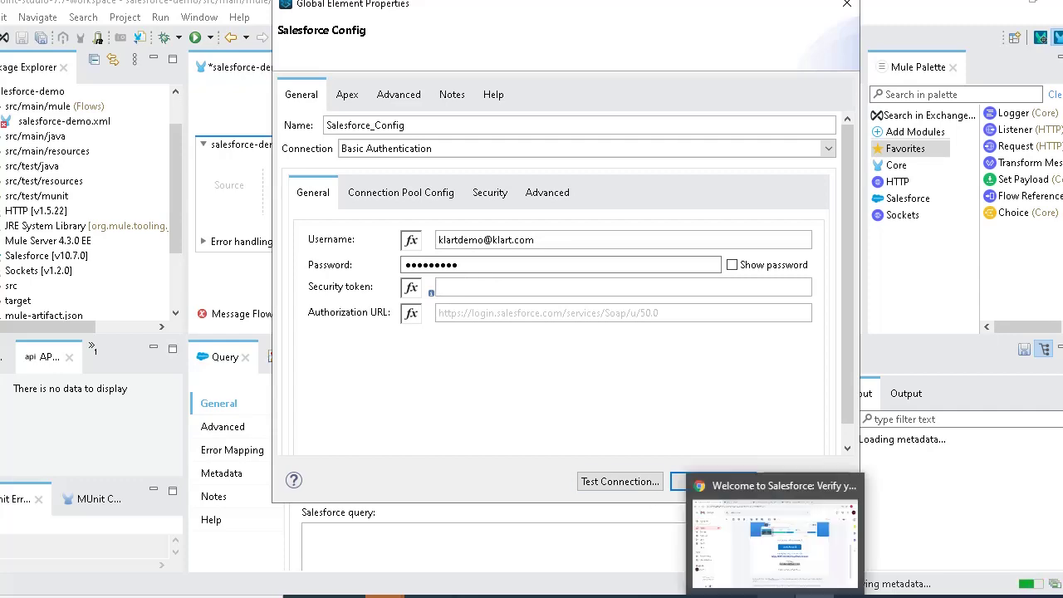
pyautogui.click(772, 540)
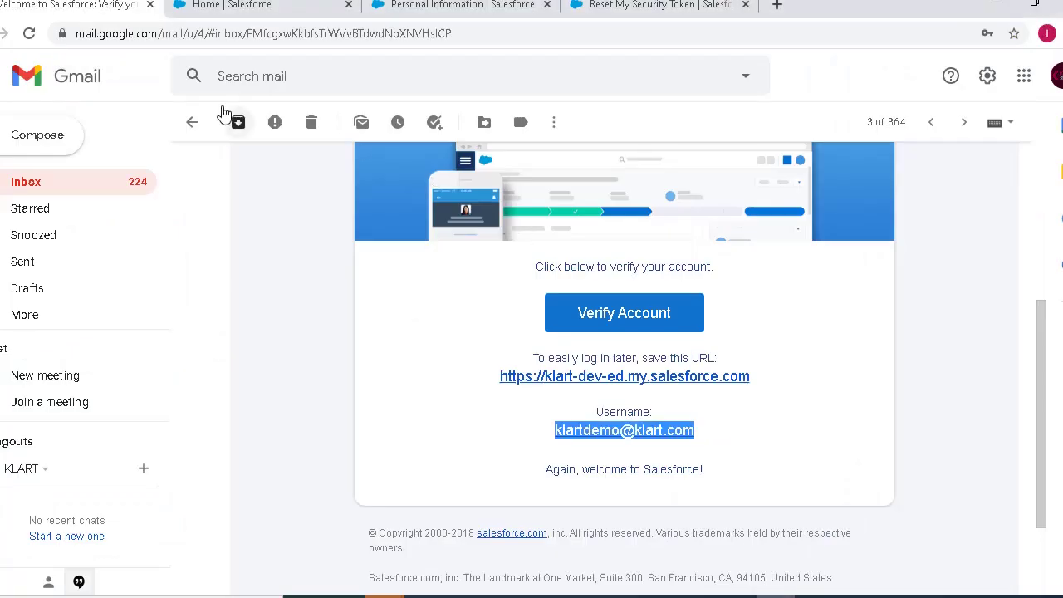
pyautogui.click(192, 122)
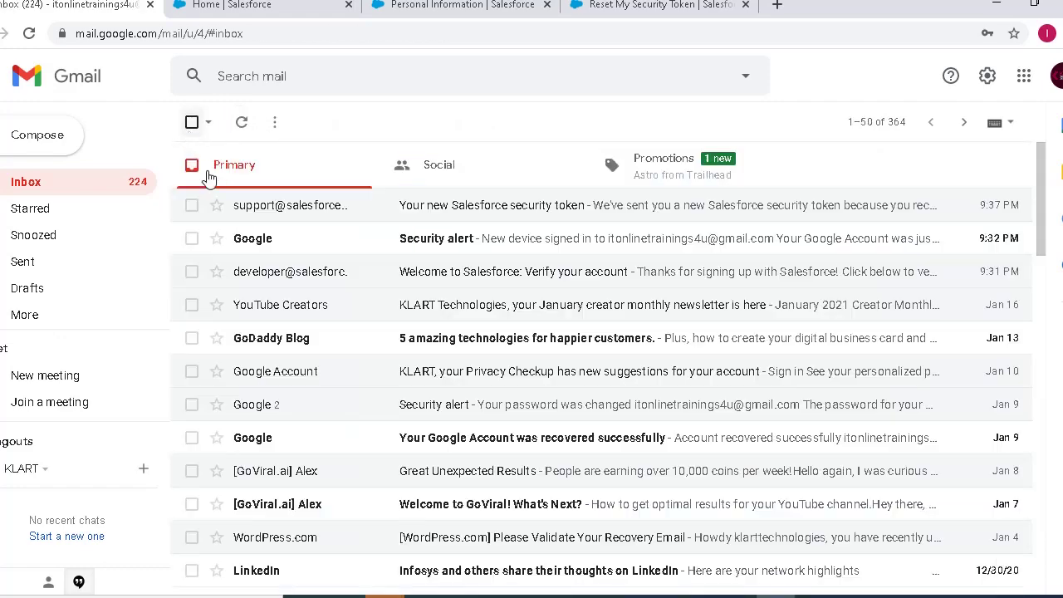
pyautogui.click(421, 210)
pyautogui.doubleClick(406, 315)
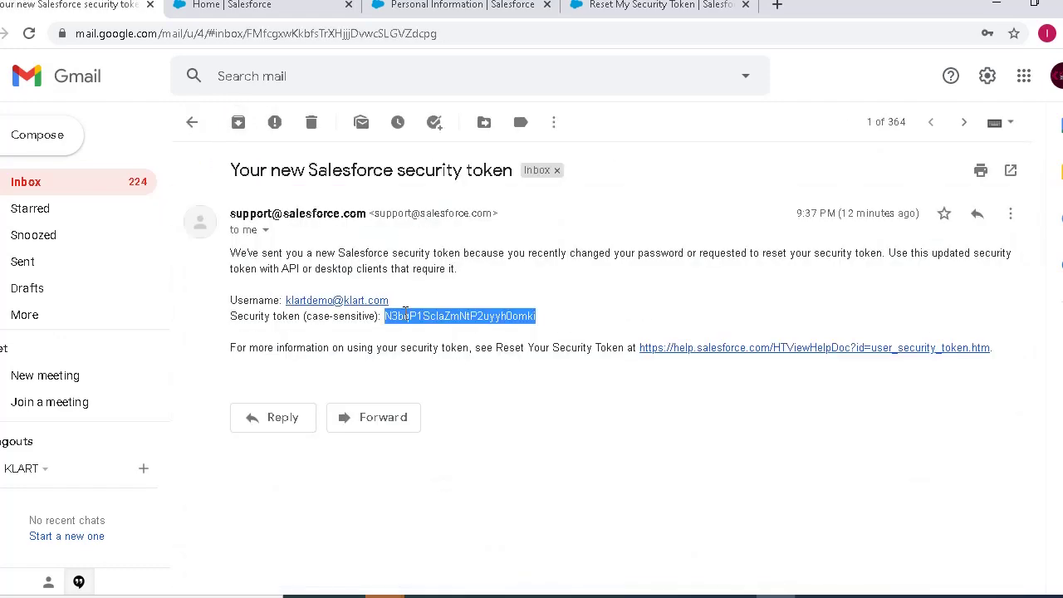
pyautogui.click(814, 596)
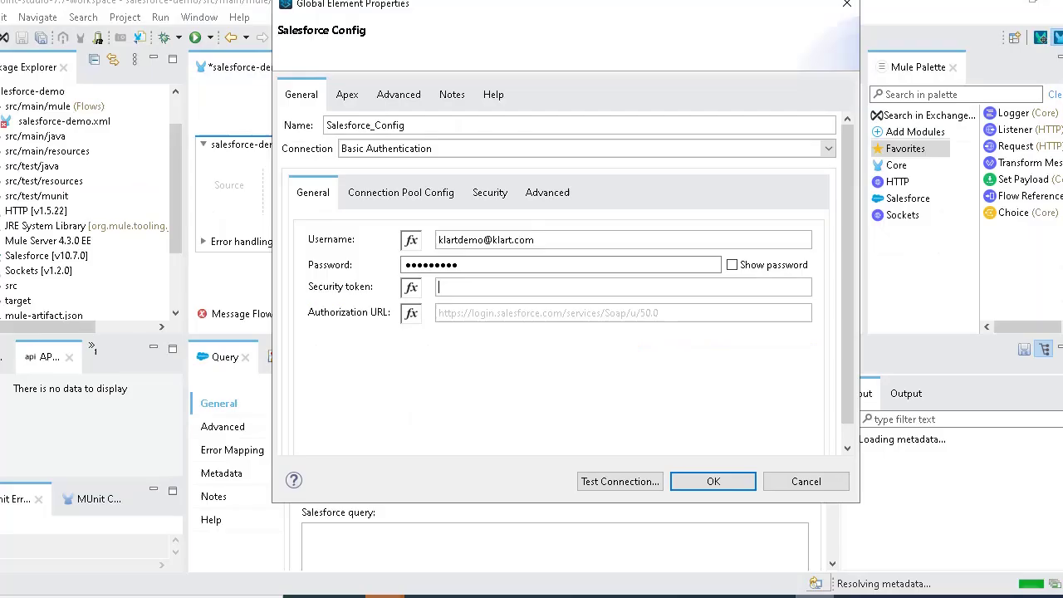
pyautogui.hotkey('ctrl', 'v')
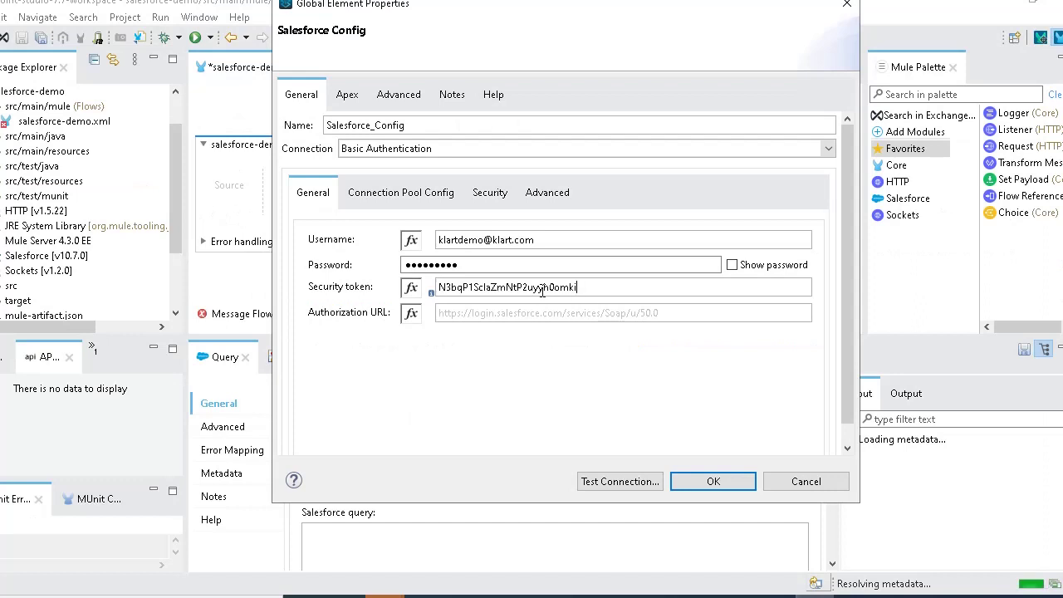
pyautogui.click(494, 318)
pyautogui.hotkey('alt', 'Tab')
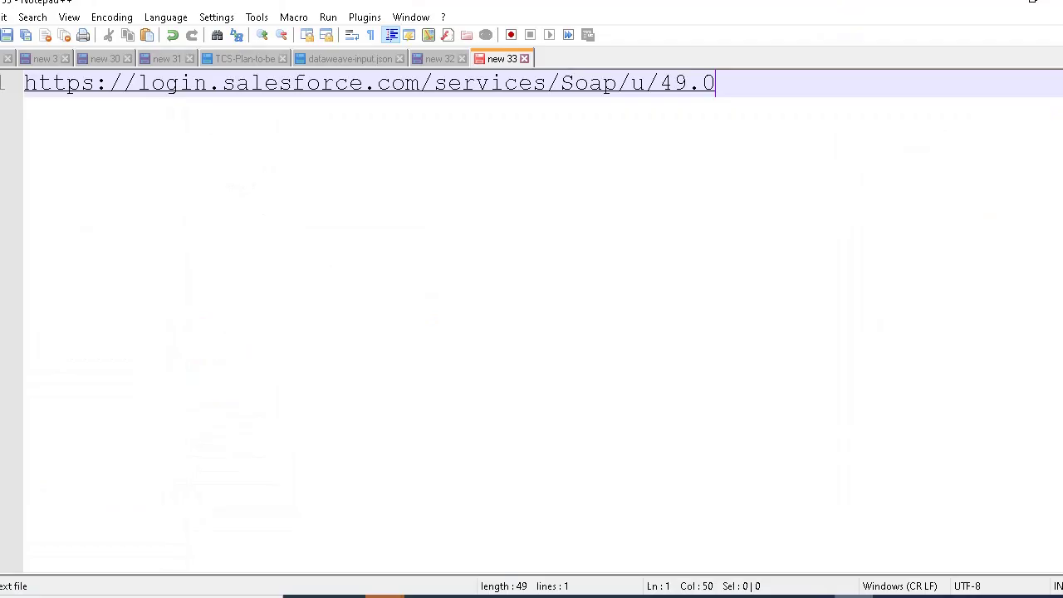
pyautogui.hotkey('ctrl', 'a')
pyautogui.hotkey('ctrl', 'c')
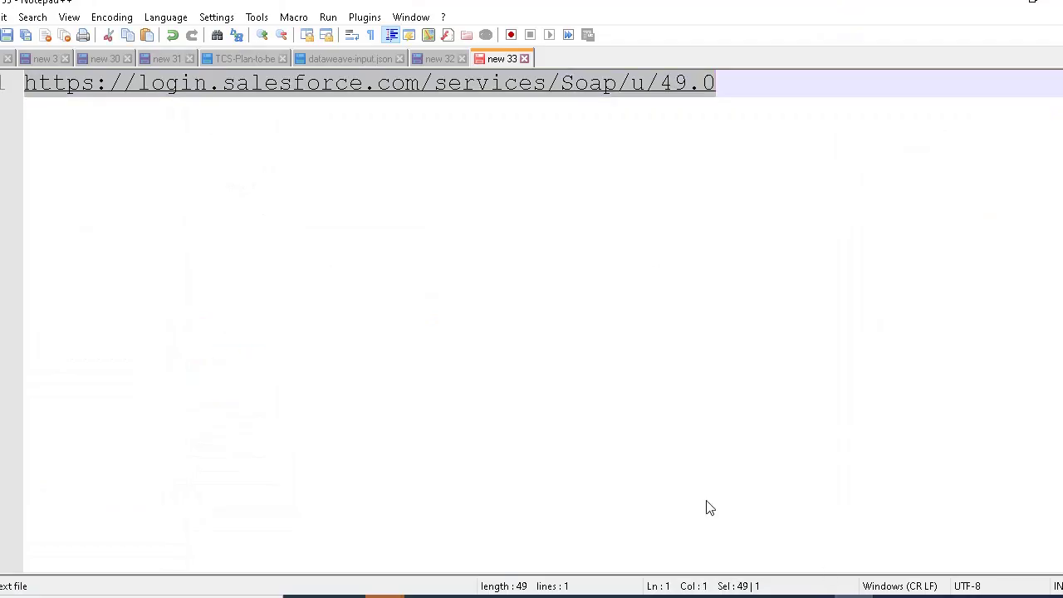
pyautogui.click(817, 595)
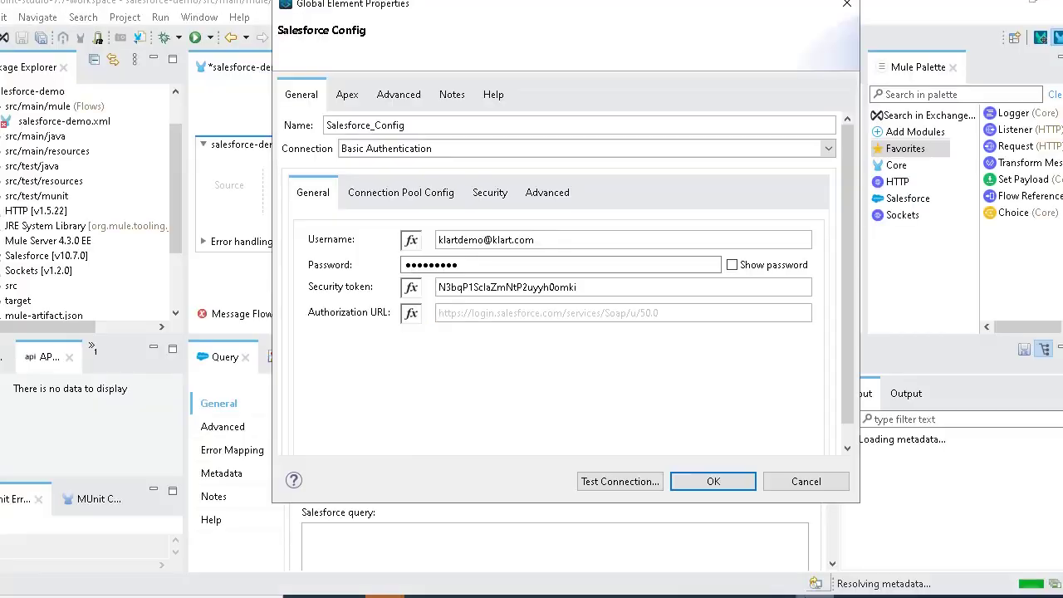
pyautogui.click(664, 319)
pyautogui.hotkey('ctrl', 'v')
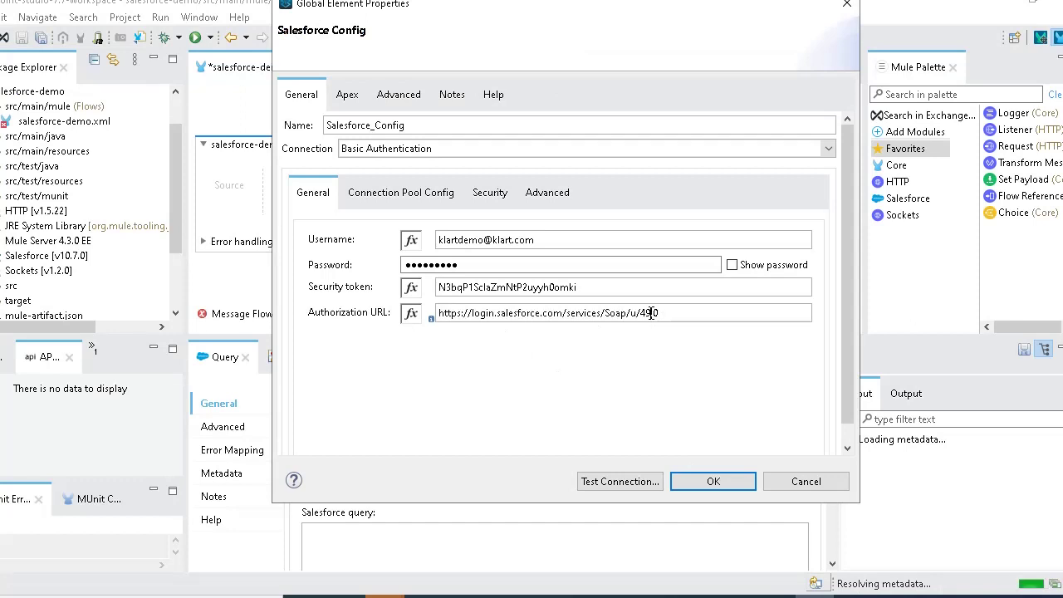
pyautogui.write('50.')
pyautogui.click(619, 482)
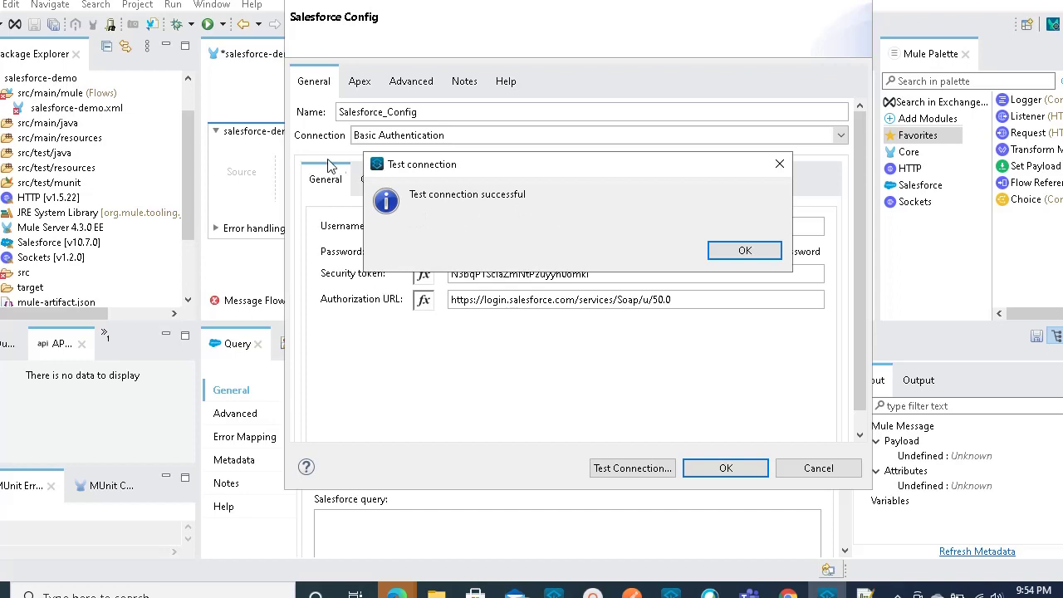
pyautogui.click(745, 252)
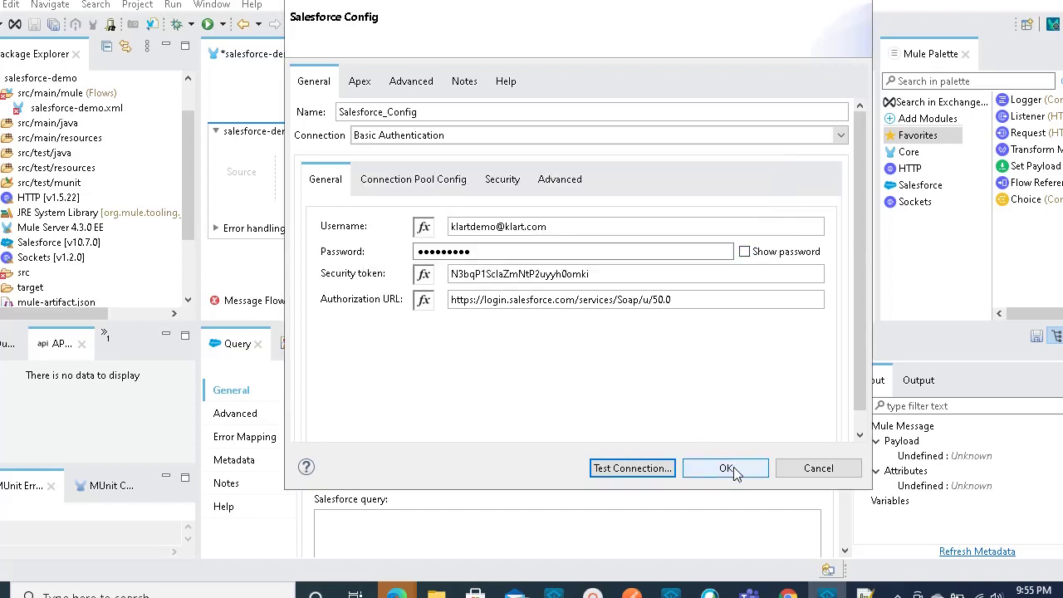
# - Save Salesforce_Config with OK so Query uses it, then place the cursor in the query box
pyautogui.click(735, 470)
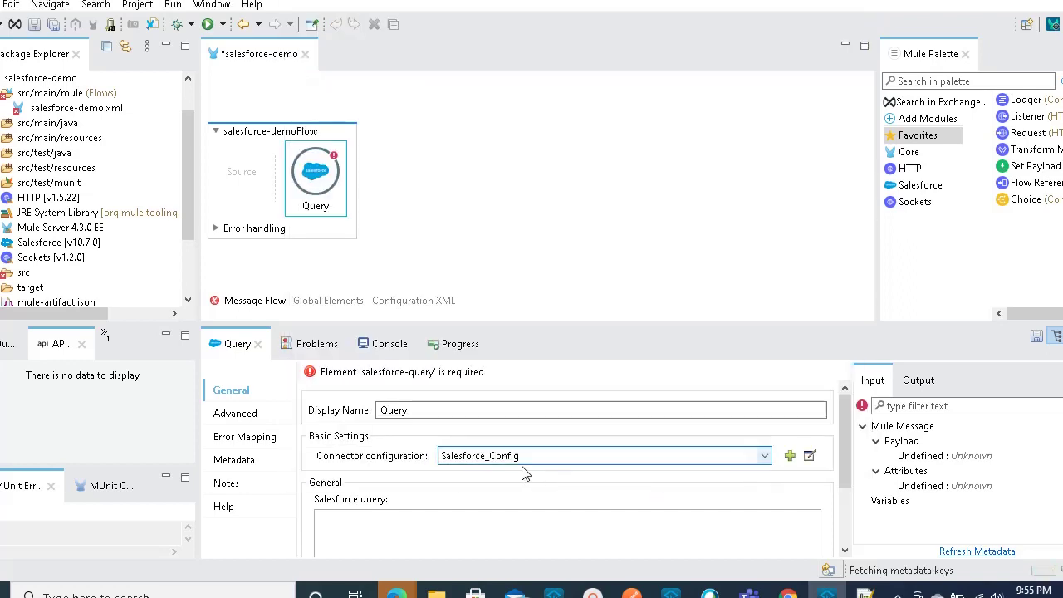
pyautogui.moveTo(844, 453); pyautogui.dragTo(843, 475)
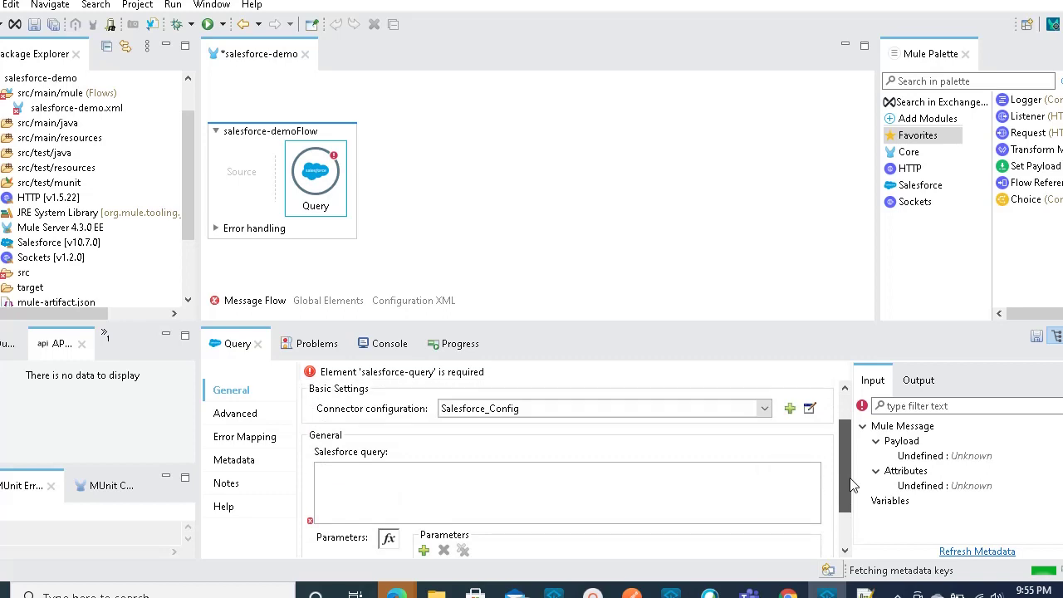
pyautogui.click(639, 488)
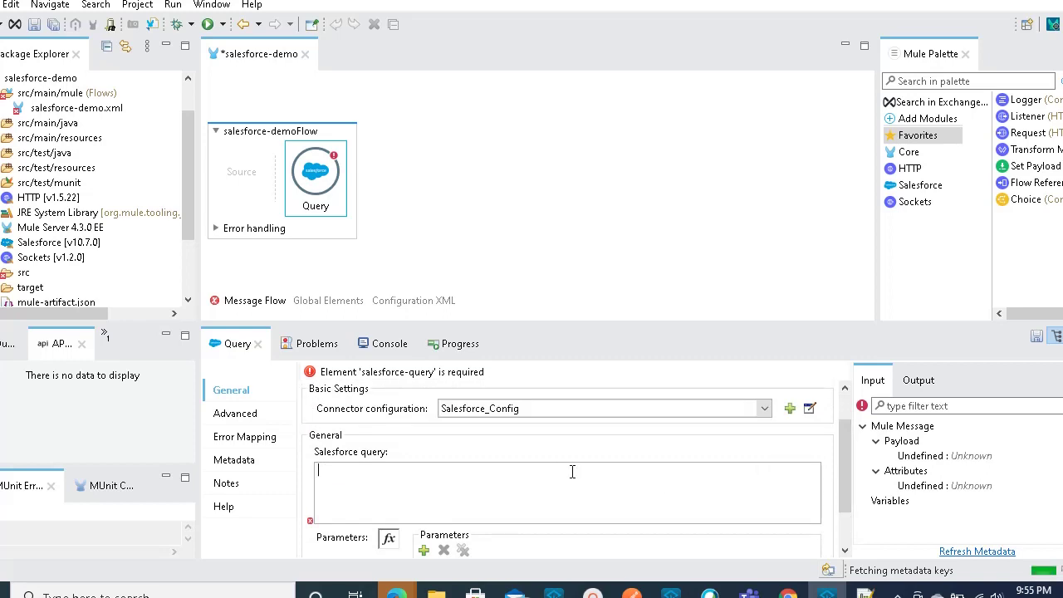